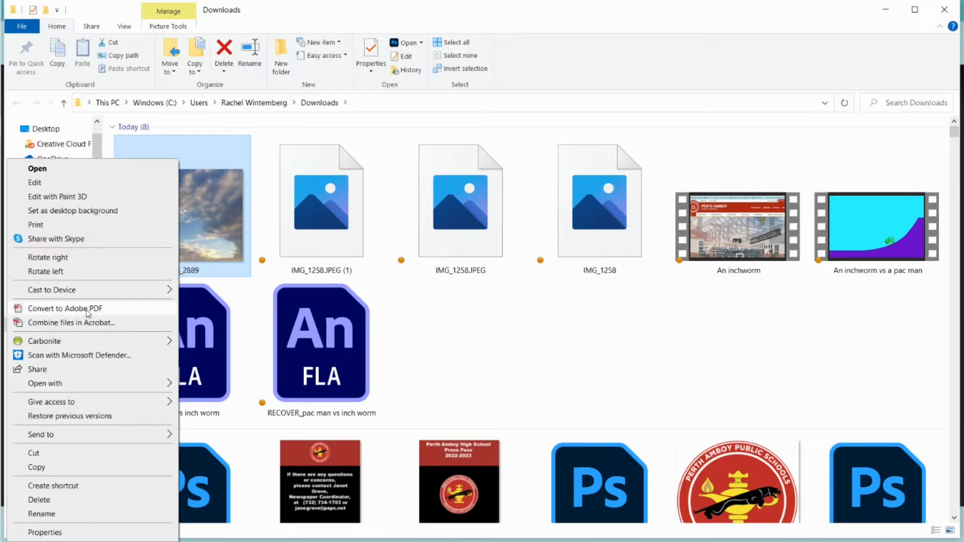
Rename the sky photo IMG_2889 in the Downloads folder as "sky 1".
click(91, 514)
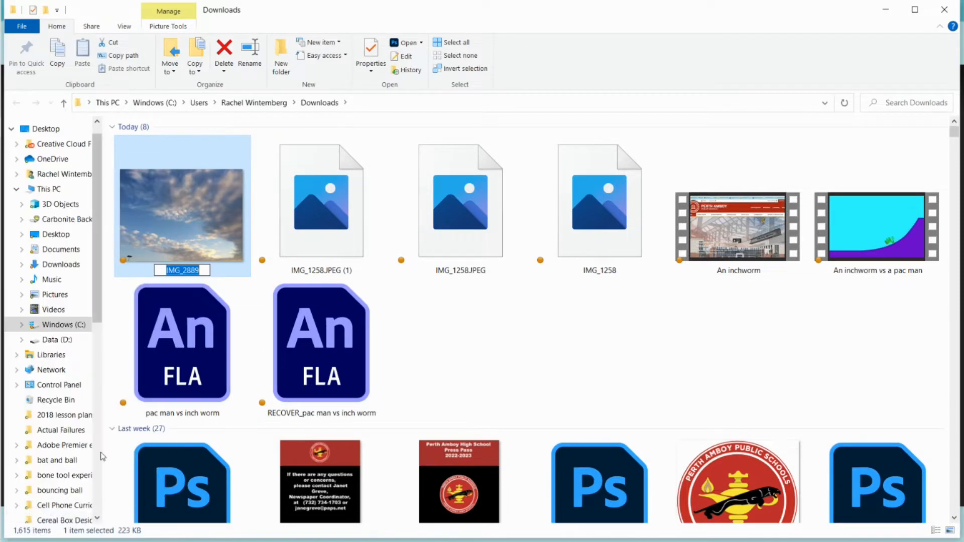
text(sk)
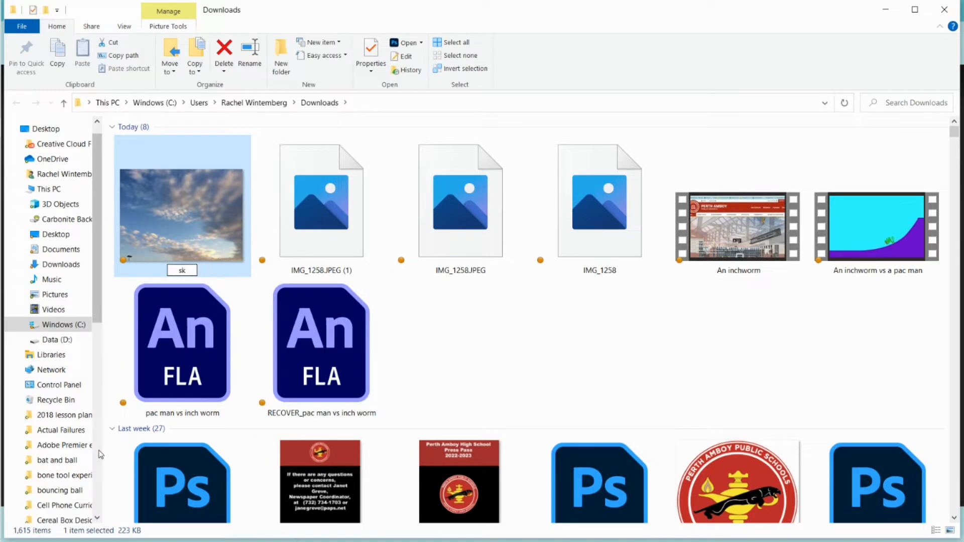
text(y)
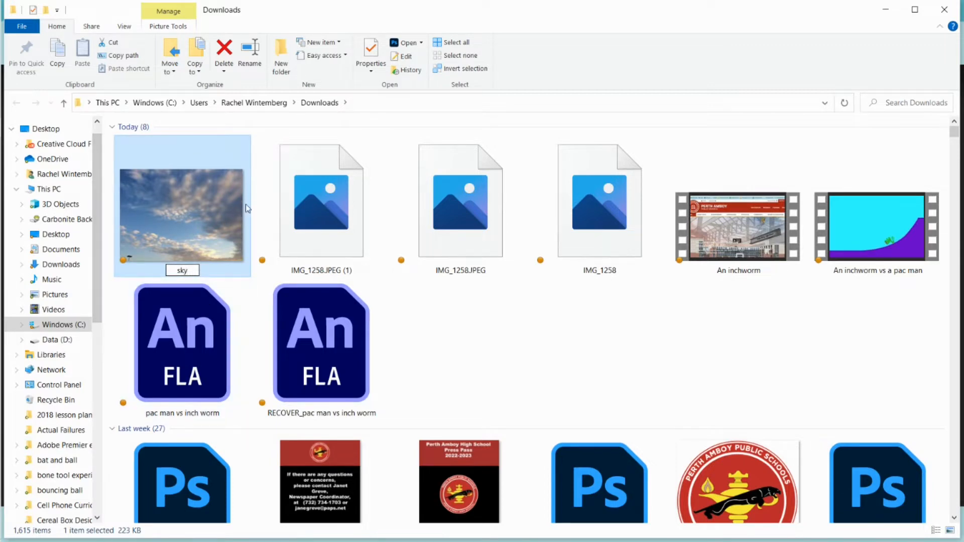
text( 1)
click(469, 361)
Open the sky 1 photo with Adobe Photoshop 2020.
right_click(193, 229)
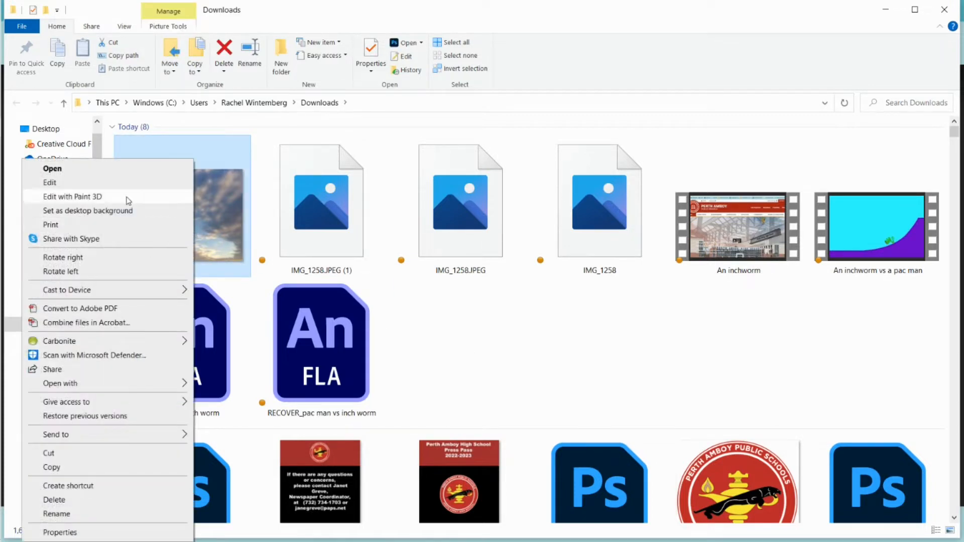
mouse_move(136, 390)
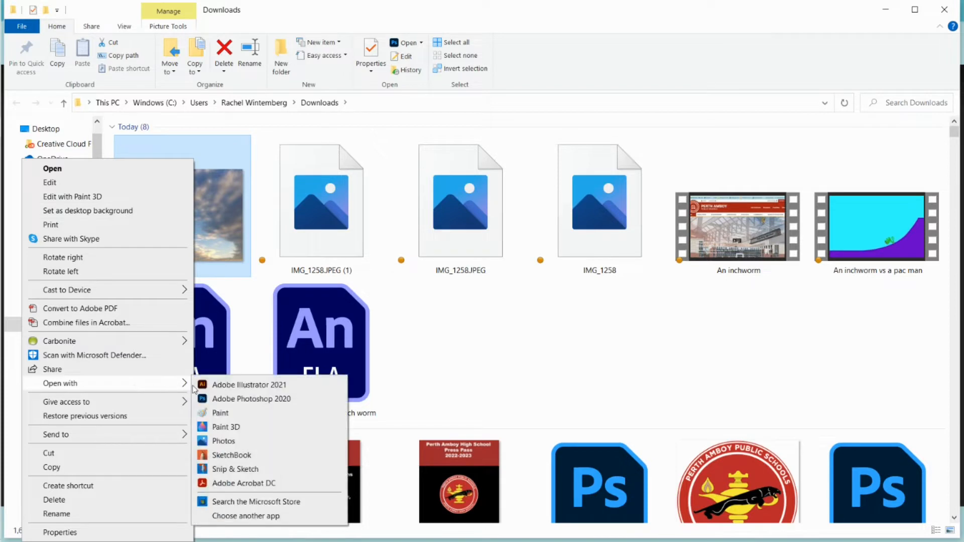
click(248, 399)
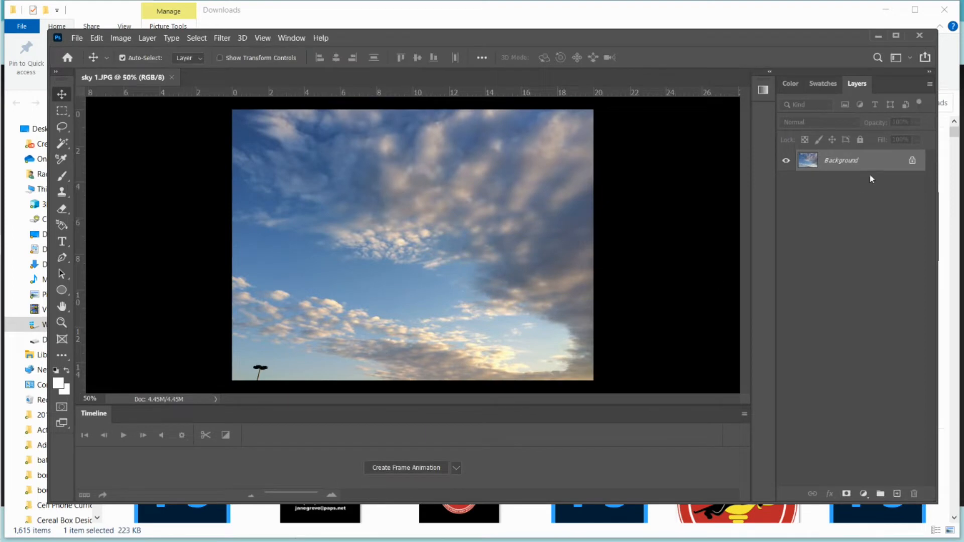
Unlock the photo's Background layer and copy the entire canvas.
click(912, 161)
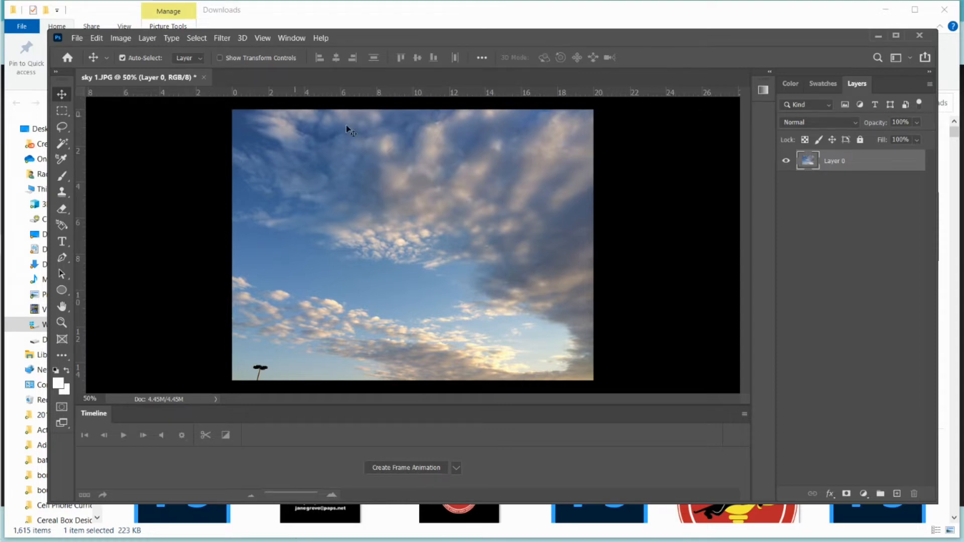
click(196, 38)
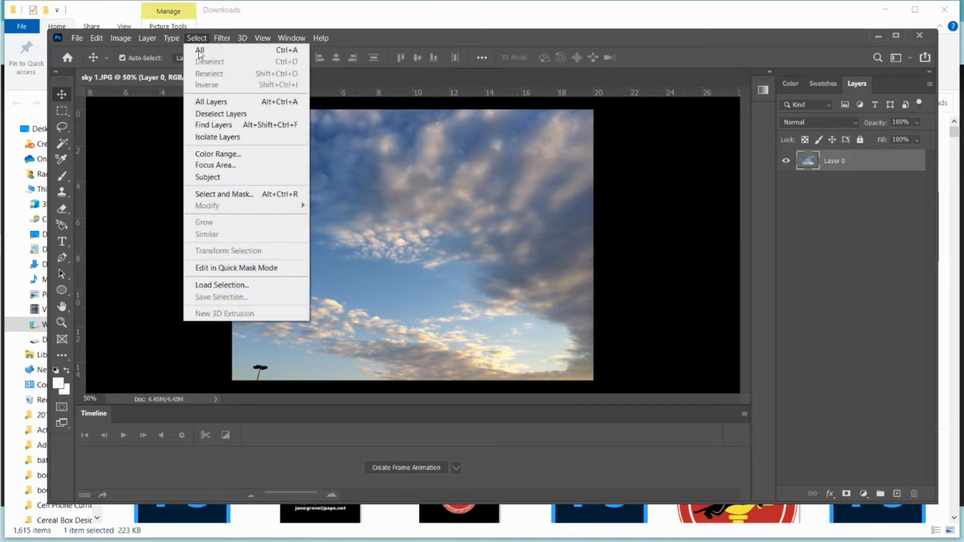
click(200, 51)
click(97, 37)
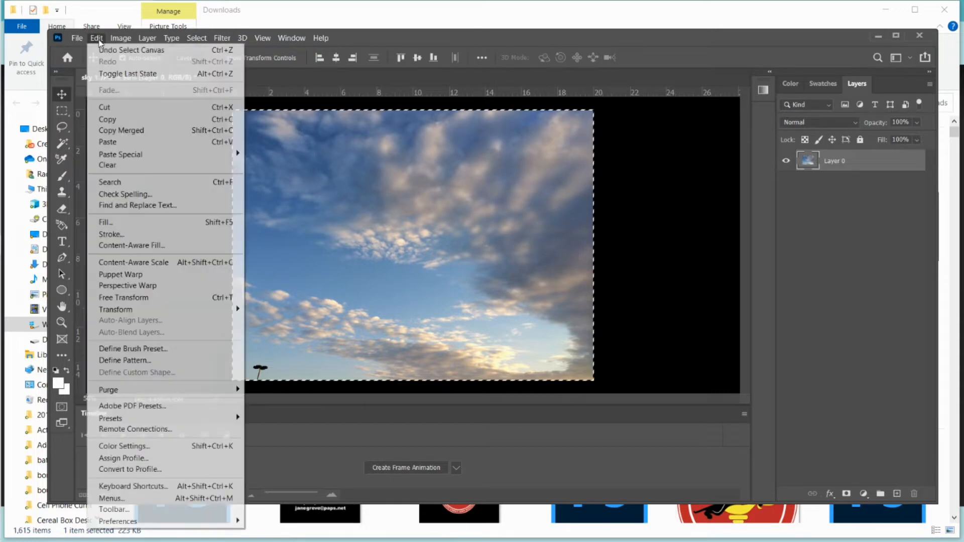
click(127, 121)
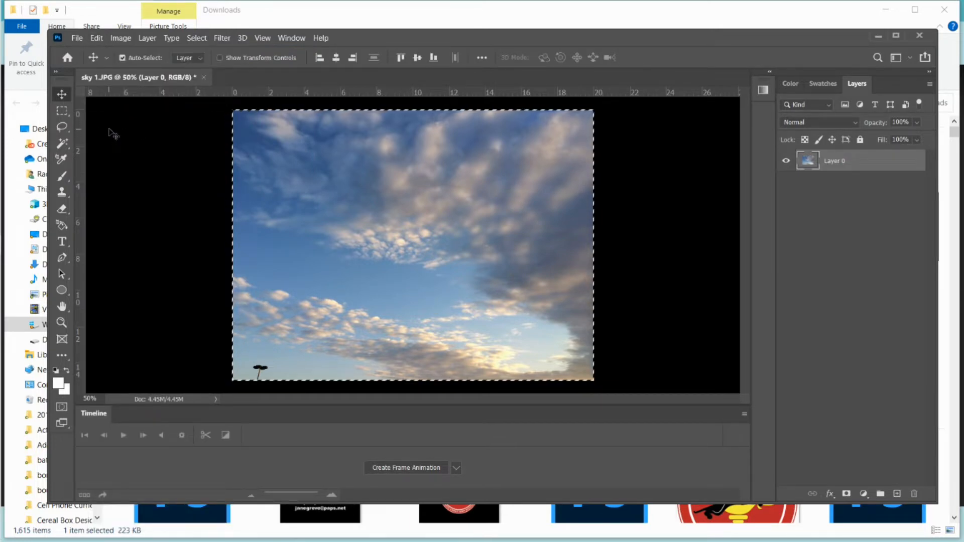
Start a new document from the Film & Video HDTV 1080p preset and set its resolution to 300 pixels per inch.
click(77, 38)
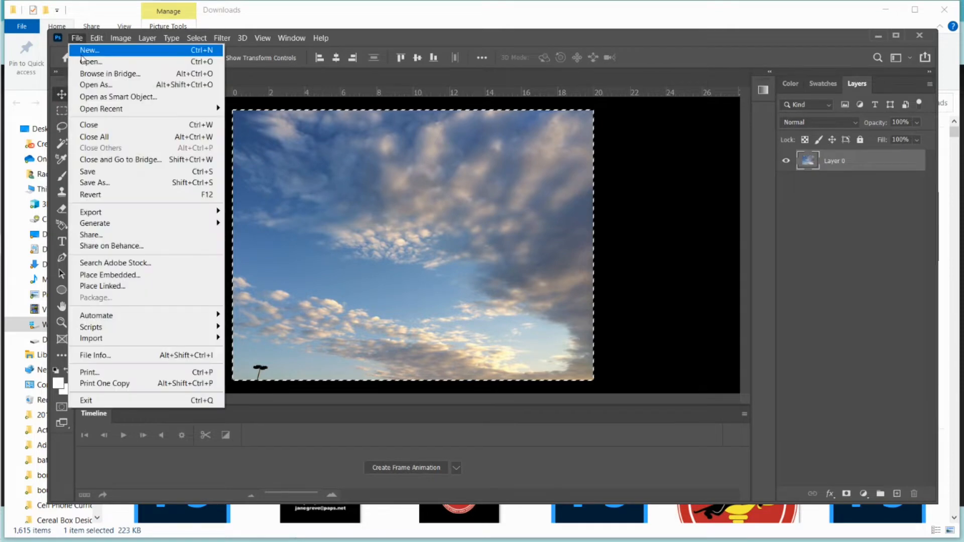
click(83, 58)
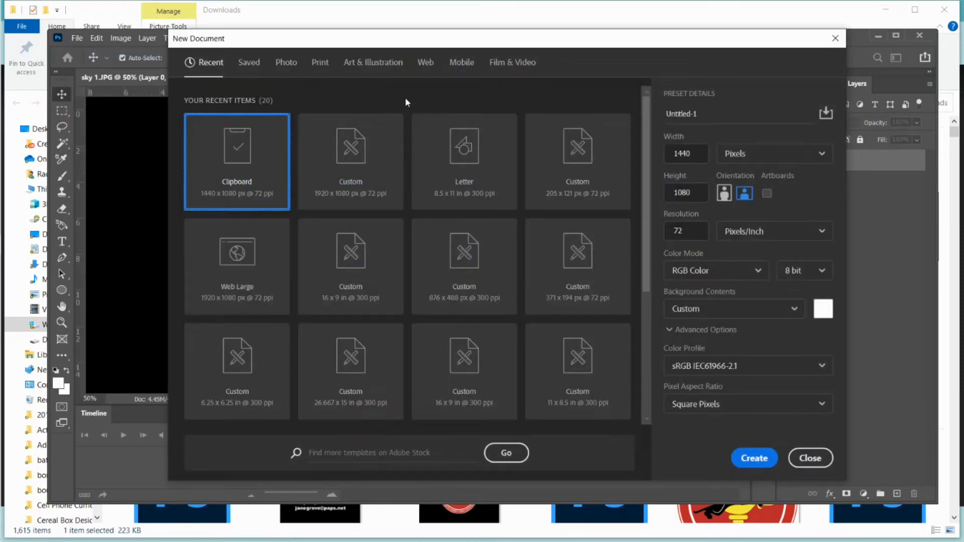
click(512, 63)
double_click(675, 228)
key(BackSpace)
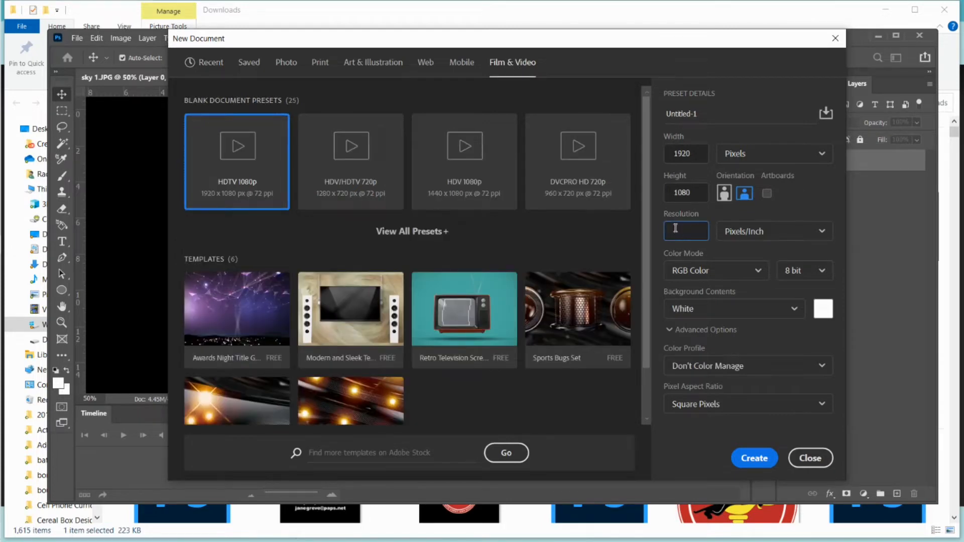
text(300)
Set the new document's size to 16 by 9 inches in landscape orientation and create it.
click(746, 196)
click(783, 155)
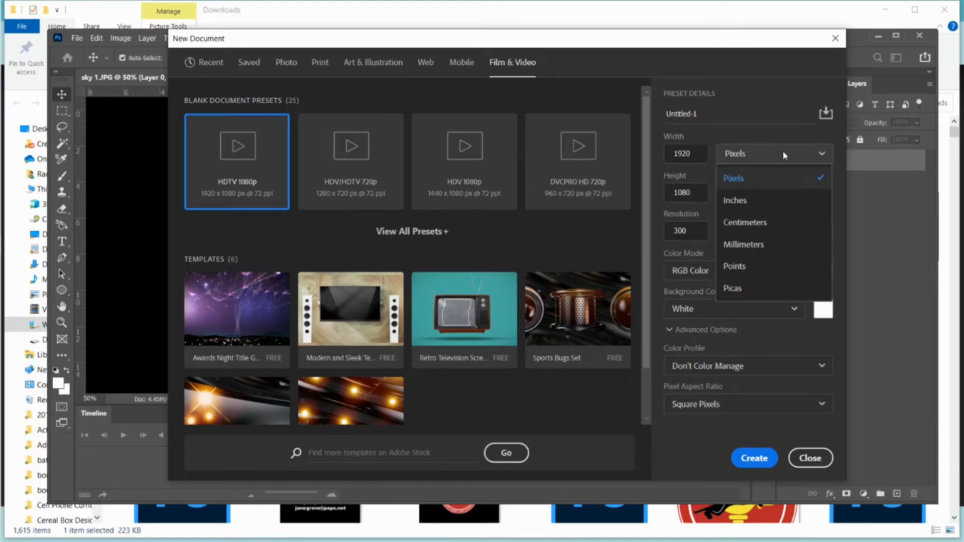
click(750, 202)
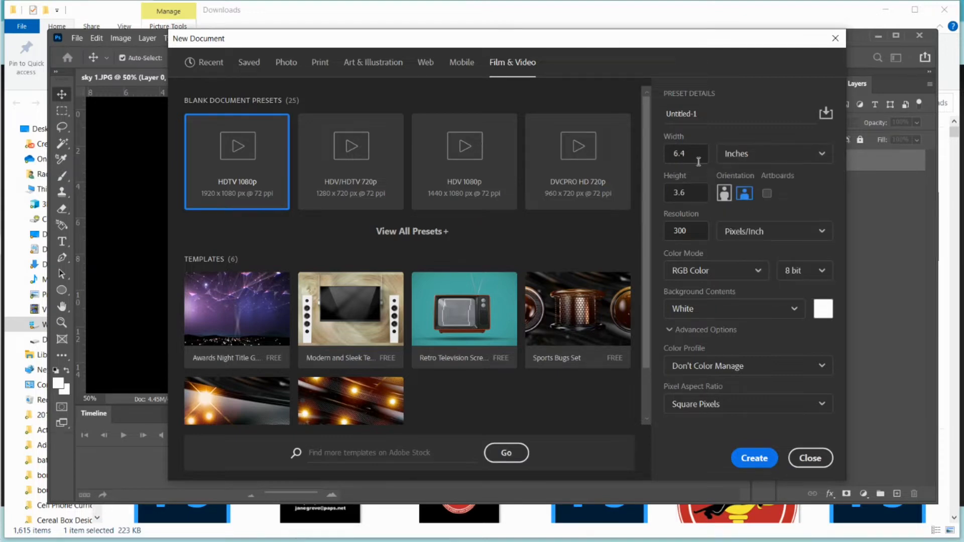
drag(699, 150, 670, 151)
text(16)
click(685, 194)
text(9)
click(760, 457)
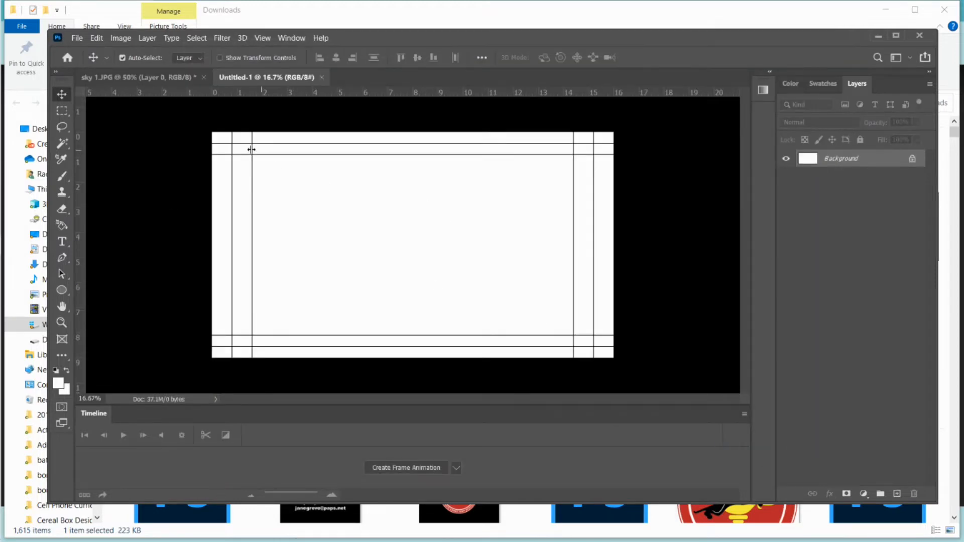
Remove all the horizontal and vertical preset guides from the blank canvas.
drag(253, 145, 253, 92)
drag(264, 153, 266, 92)
drag(251, 174, 79, 163)
drag(233, 189, 78, 189)
drag(360, 335, 366, 373)
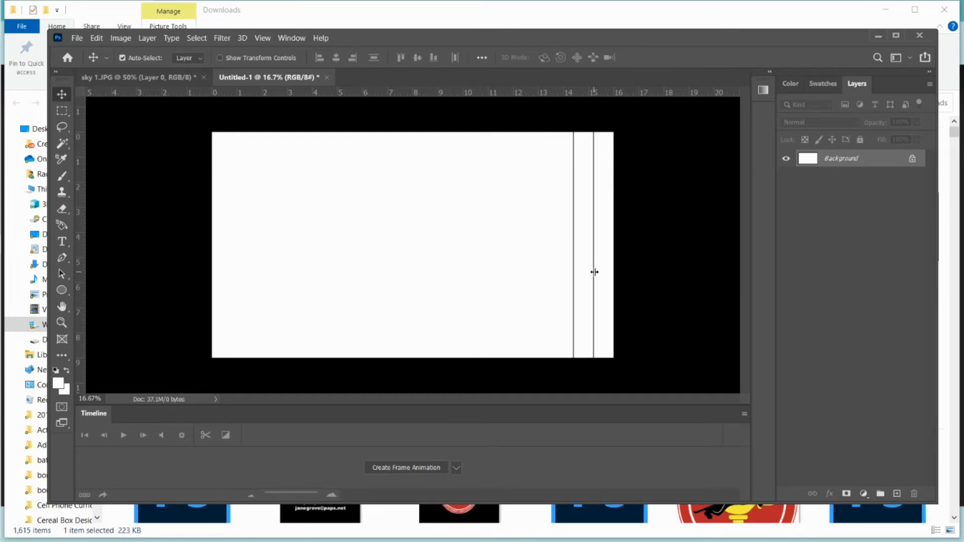
drag(594, 272, 668, 269)
drag(572, 267, 660, 269)
Paste the sky photo and scale it to about 313%, placing it to cover the canvas's left part at full height.
click(97, 38)
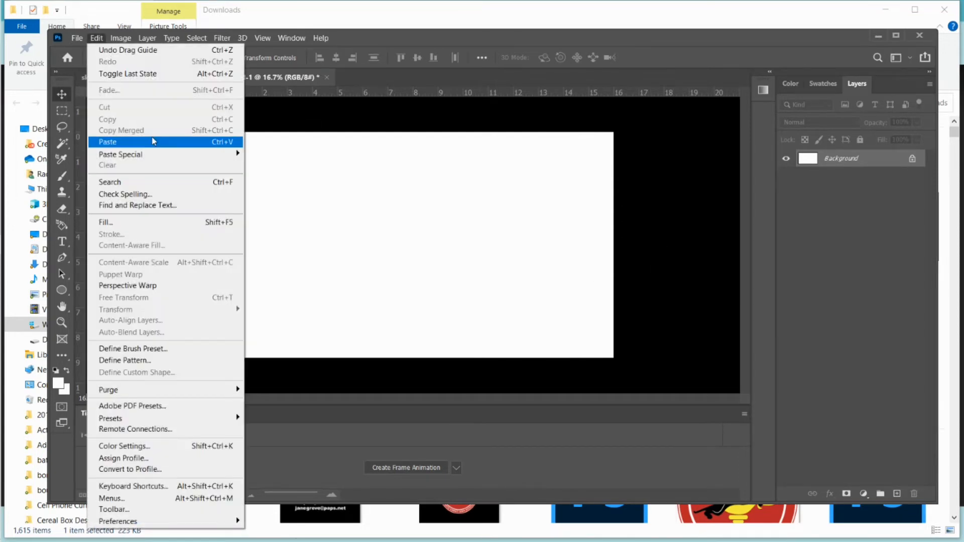
click(154, 142)
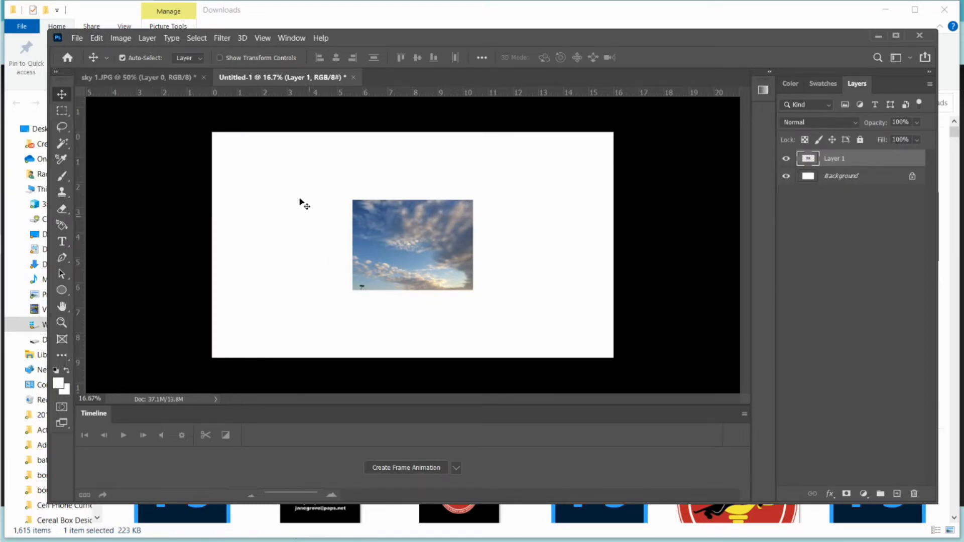
click(95, 38)
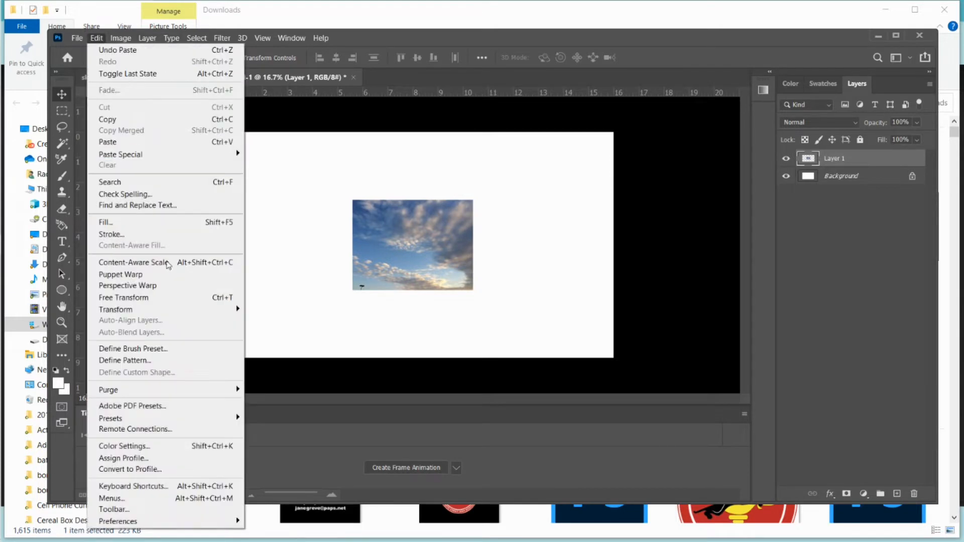
mouse_move(163, 313)
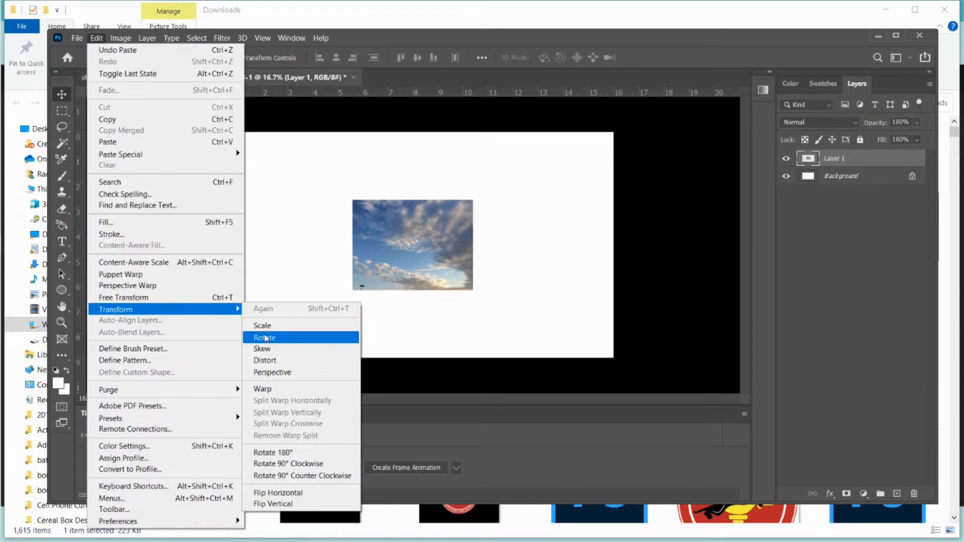
click(263, 325)
drag(472, 289, 560, 355)
drag(520, 322, 419, 303)
drag(247, 177, 83, 54)
drag(368, 223, 301, 236)
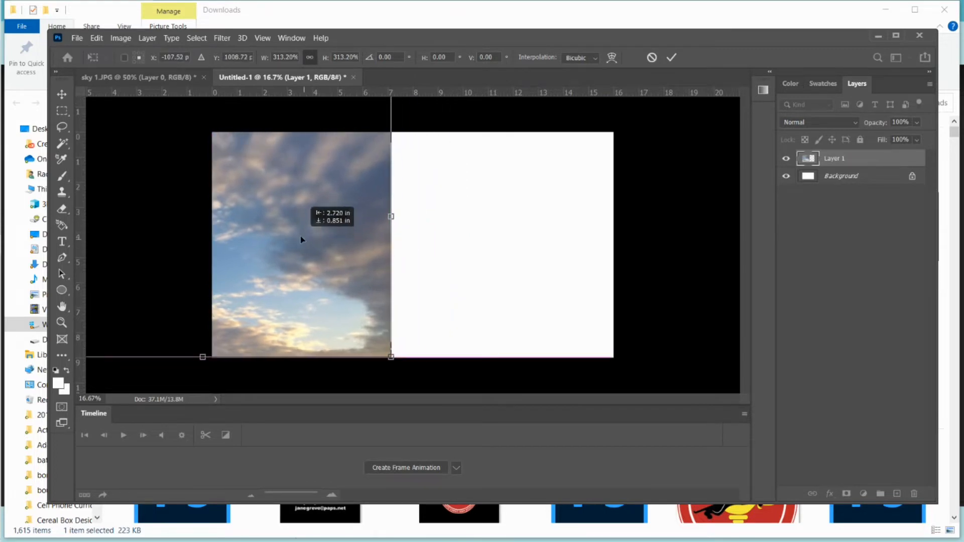
click(671, 58)
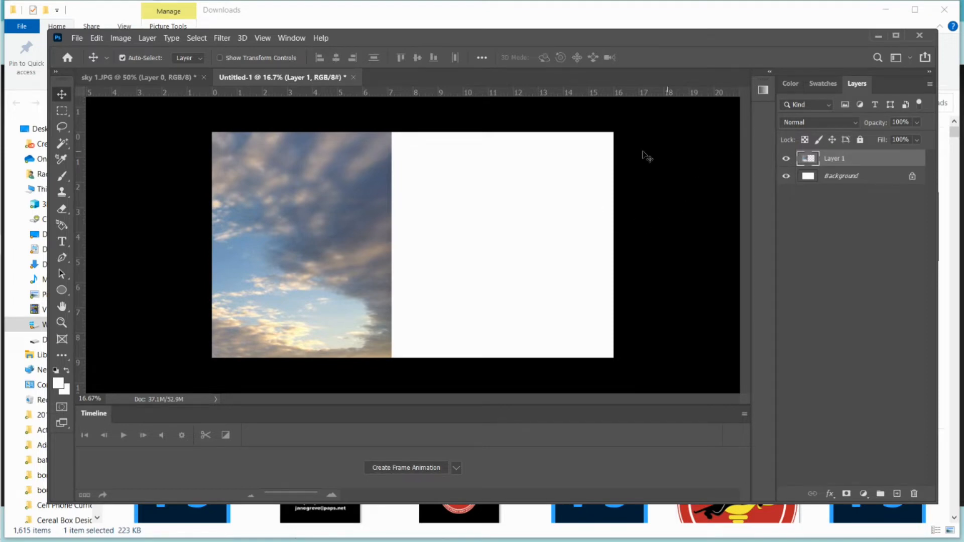
Add a new empty layer named Layer 2 above the sky photo.
click(147, 38)
click(262, 38)
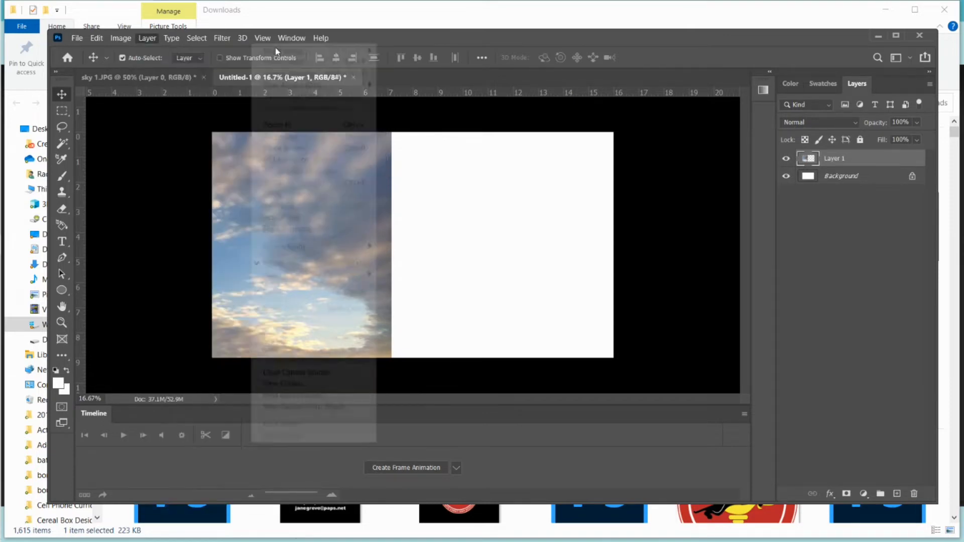
click(227, 51)
click(150, 38)
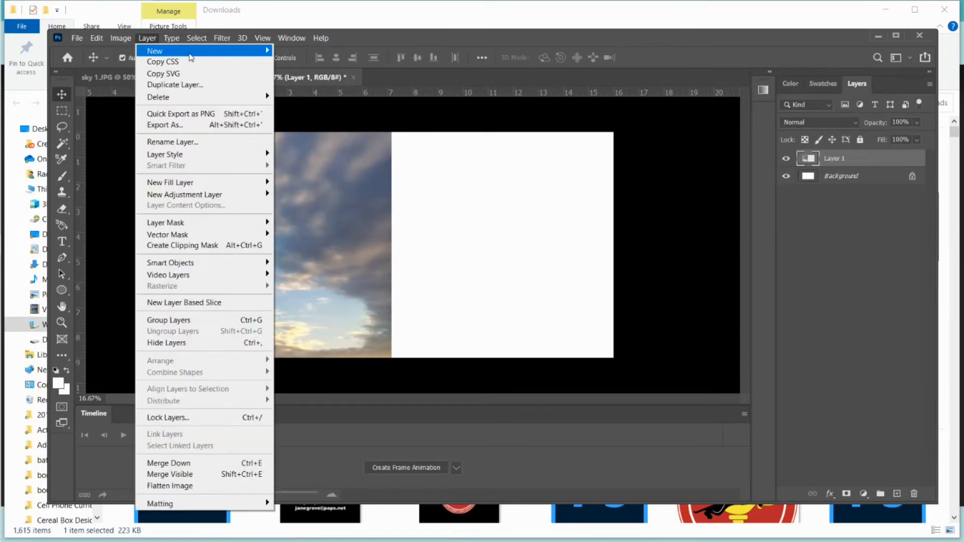
mouse_move(257, 57)
click(297, 50)
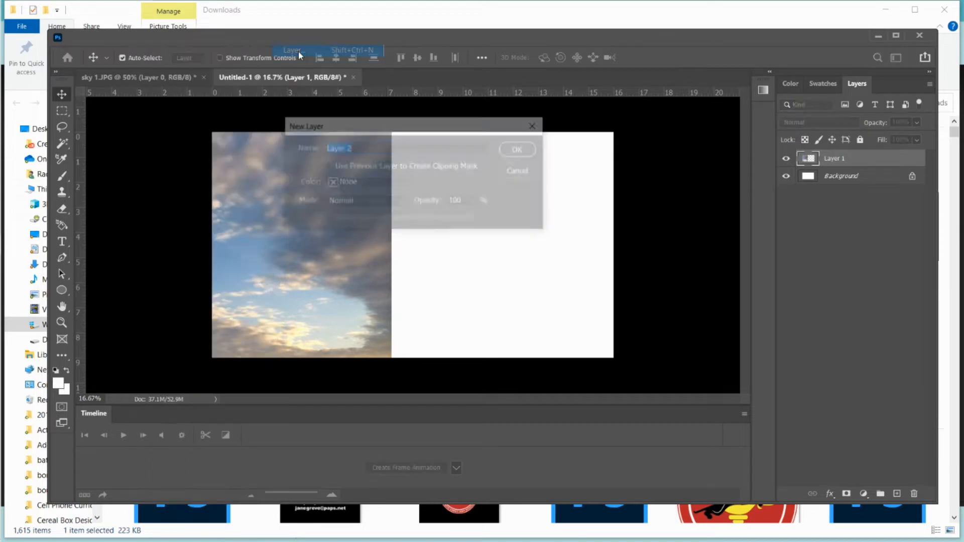
click(520, 149)
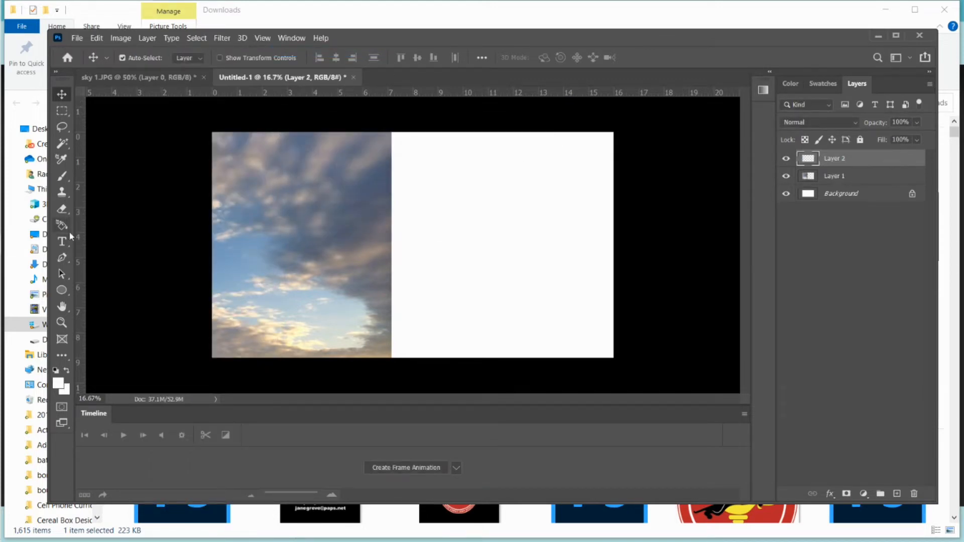
Set the foreground color to the dark blue #505a73 sampled from the clouds near the photo's upper right edge.
click(59, 385)
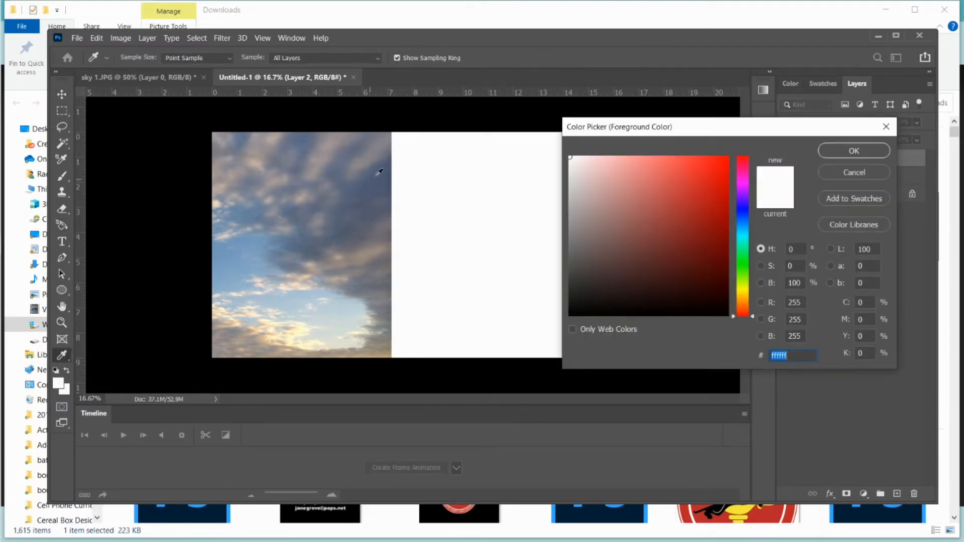
click(389, 160)
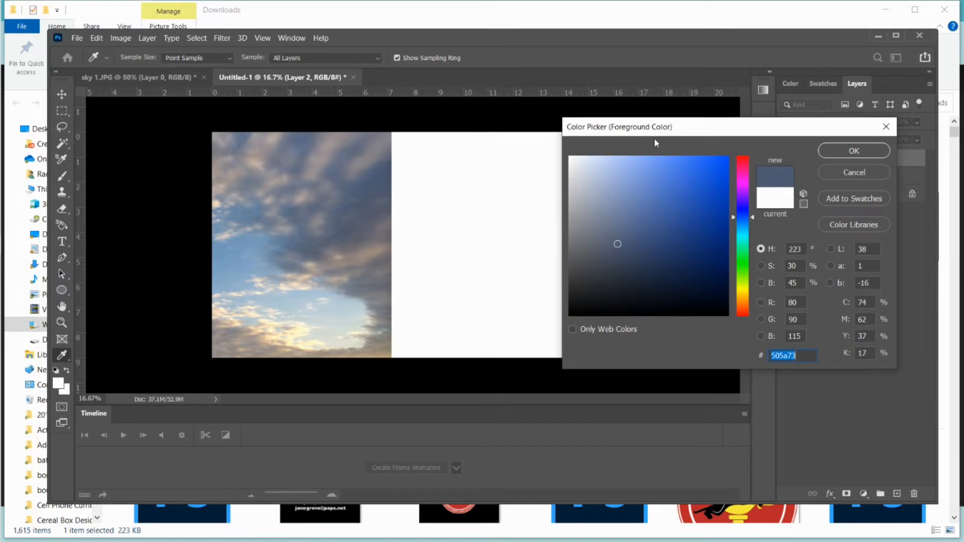
click(833, 147)
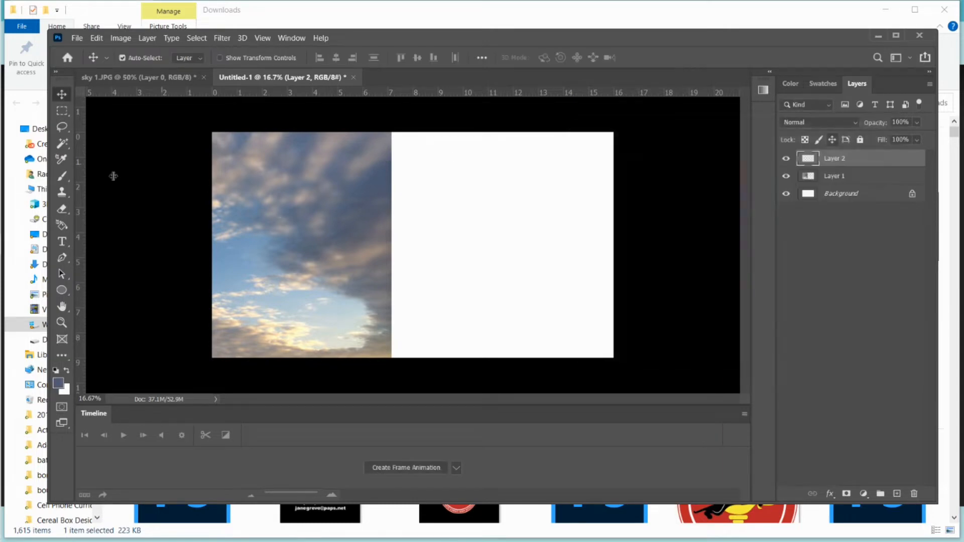
Paint a small dark blue color swatch on the blank white area using a soft 100 px brush at minimum hardness.
click(62, 177)
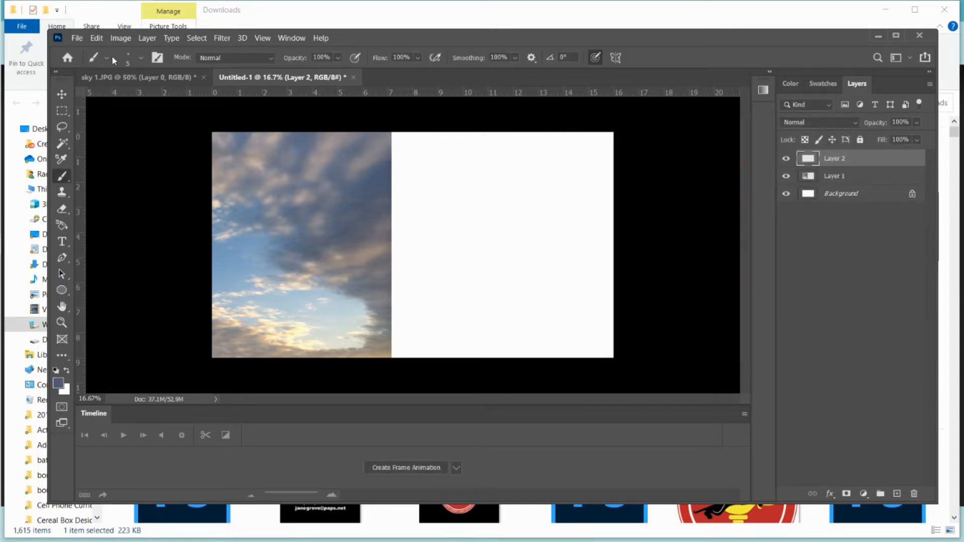
click(141, 57)
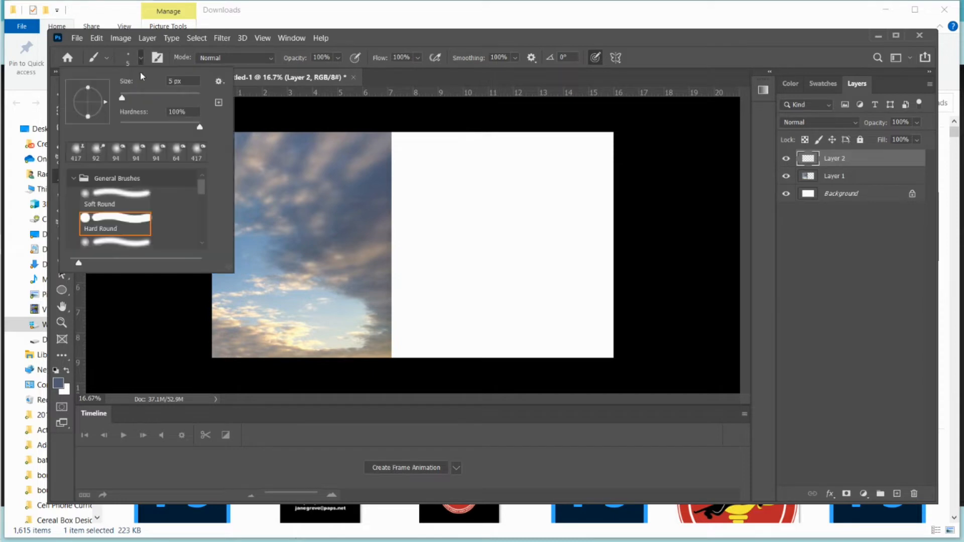
click(149, 97)
drag(197, 127, 119, 127)
drag(147, 96, 160, 98)
click(544, 169)
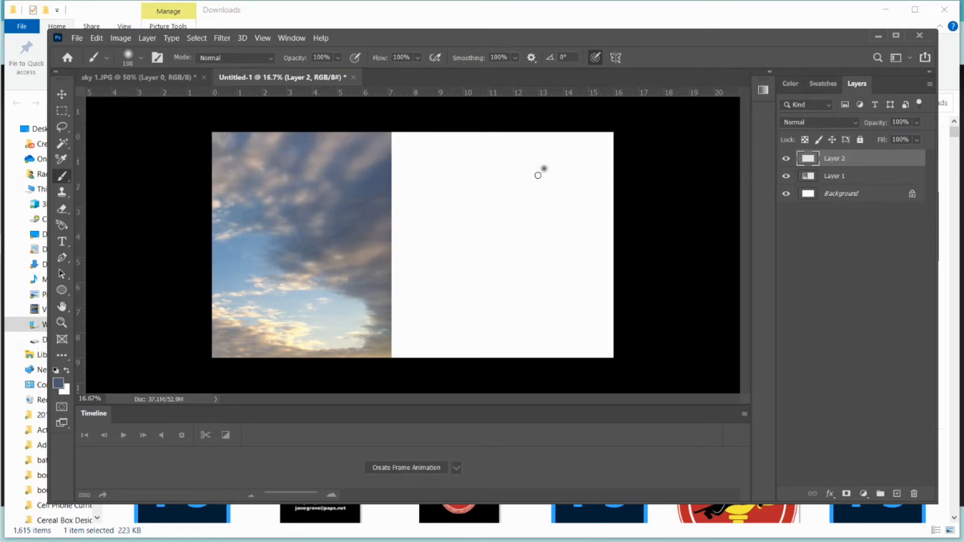
drag(538, 172, 549, 173)
Sample the gray #8f898d from the photo's upper clouds and paint a swatch of it below the dark blue one.
click(57, 384)
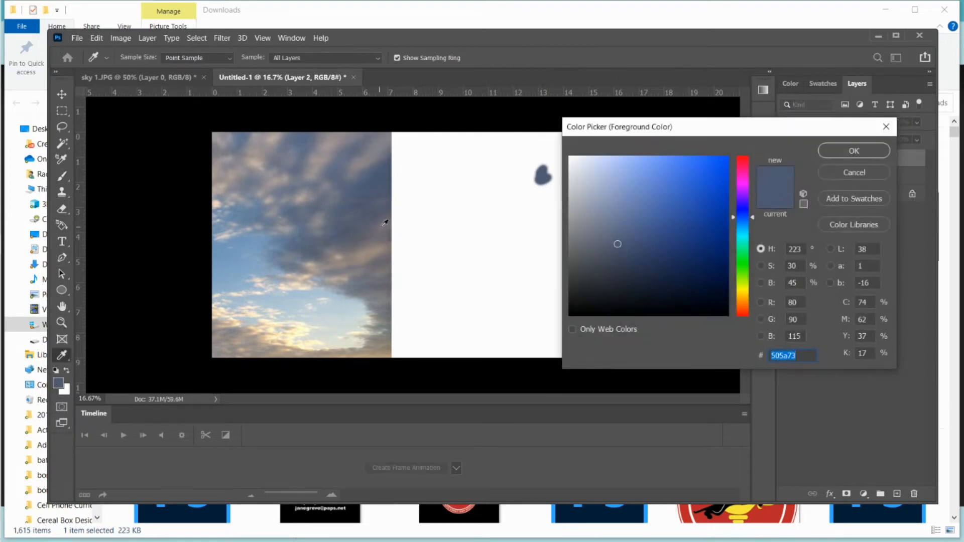
click(365, 159)
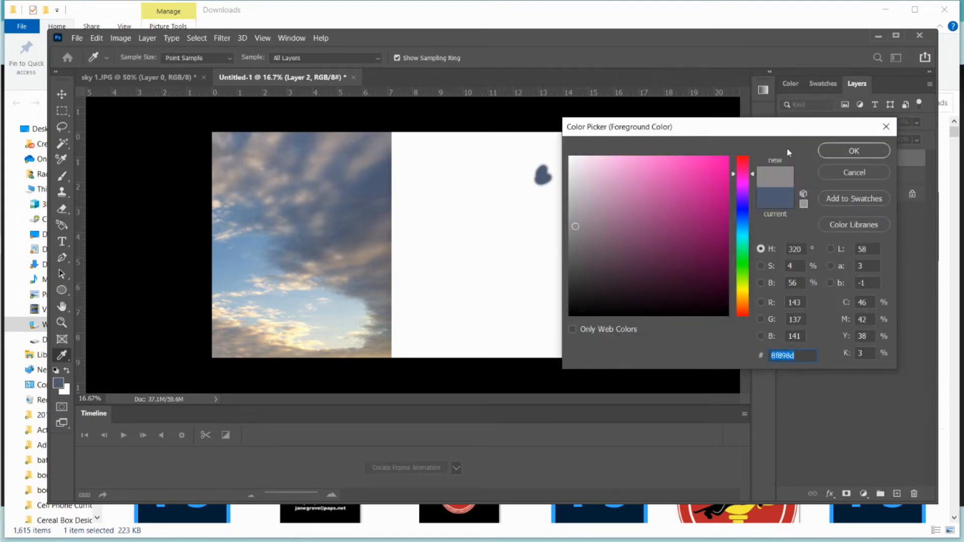
click(828, 152)
drag(562, 187, 546, 197)
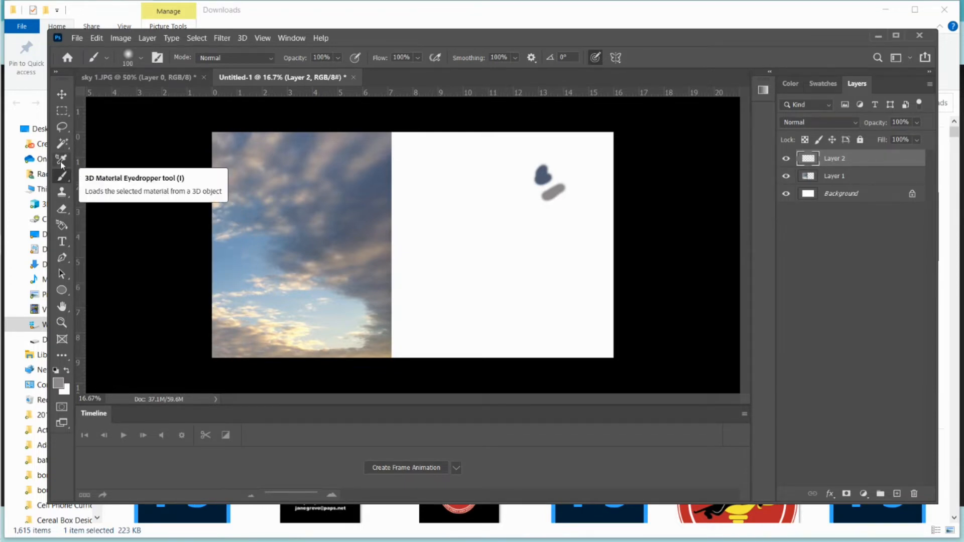
Add a pale yellow #fefac4 swatch and a taupe #9b9389 swatch, sampled from the photo's lower clouds, below the gray one.
click(59, 383)
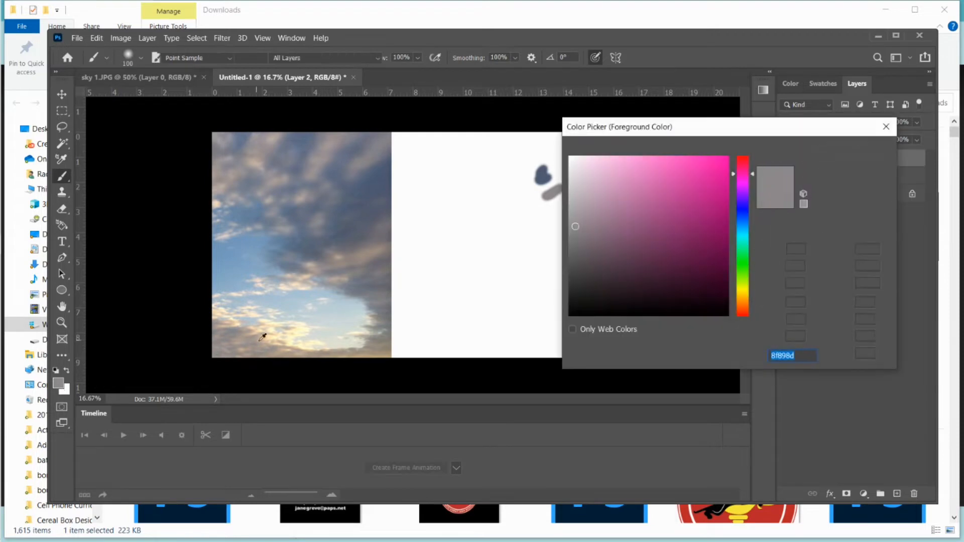
click(301, 327)
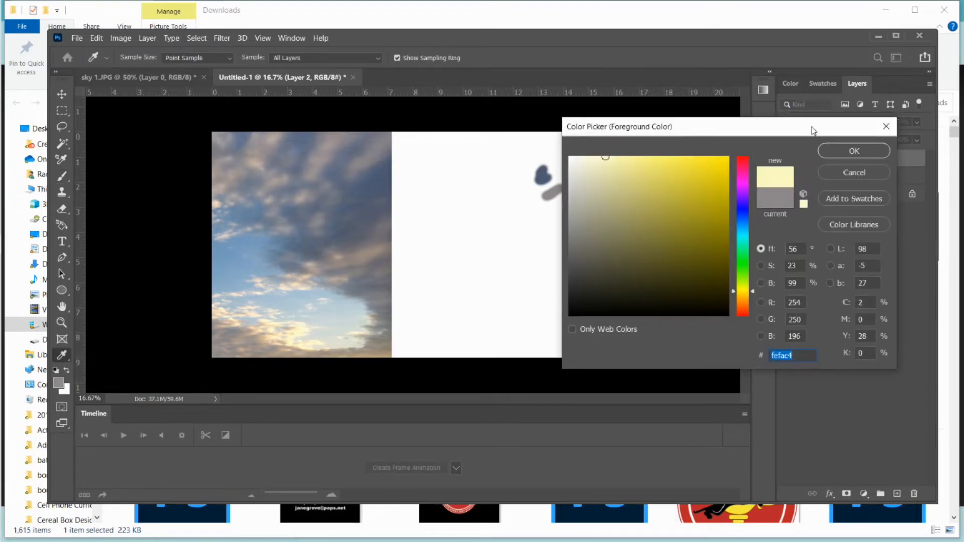
click(821, 151)
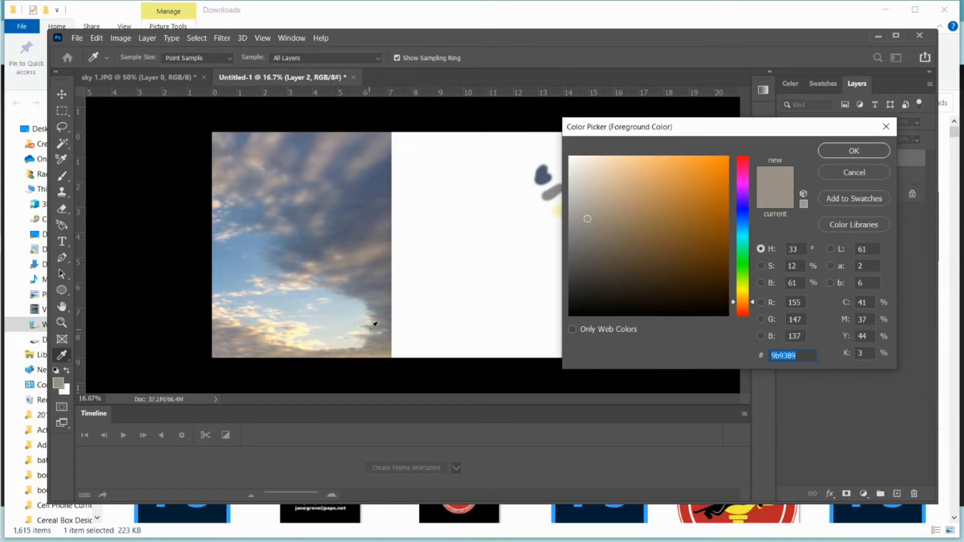
Sample the light blue of the bright sky in the photo's lower right and paint a swatch below the taupe one.
click(353, 304)
click(853, 150)
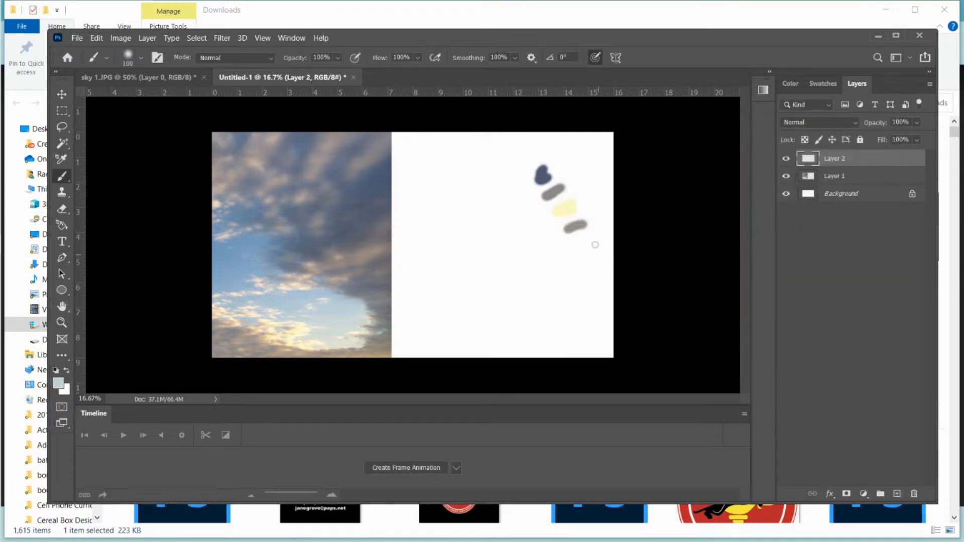
drag(591, 234, 571, 250)
Sample the blue #789cbe from the open sky in the photo and paint a swatch below the light blue one.
click(58, 383)
click(254, 245)
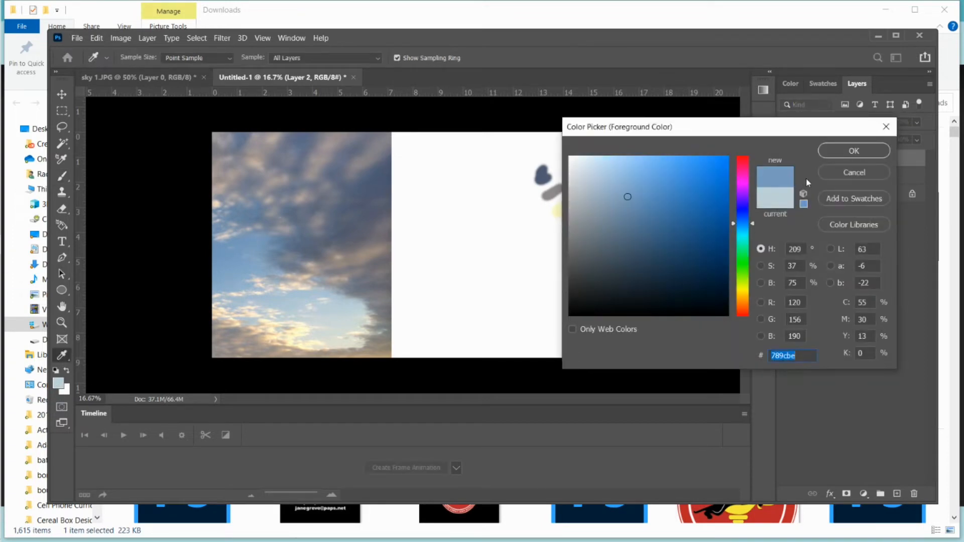
click(853, 150)
drag(601, 251, 578, 265)
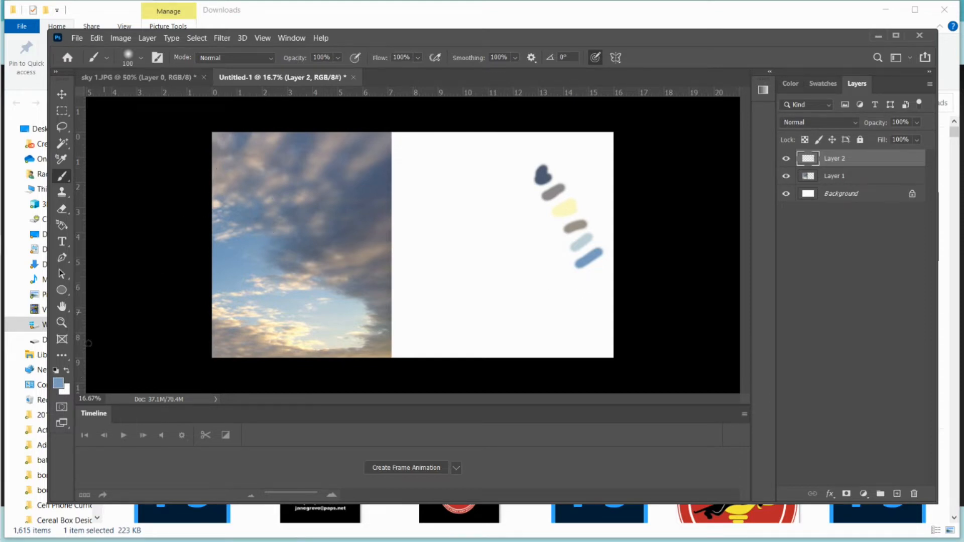
Sample the warm gray #9f9593 from the clouds and paint a small swatch below the blue one.
click(59, 384)
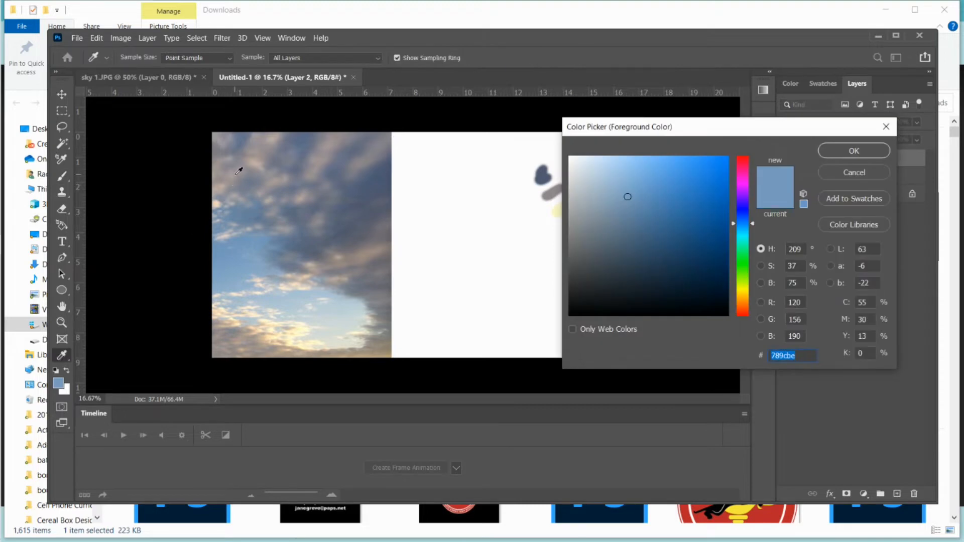
click(537, 182)
click(595, 272)
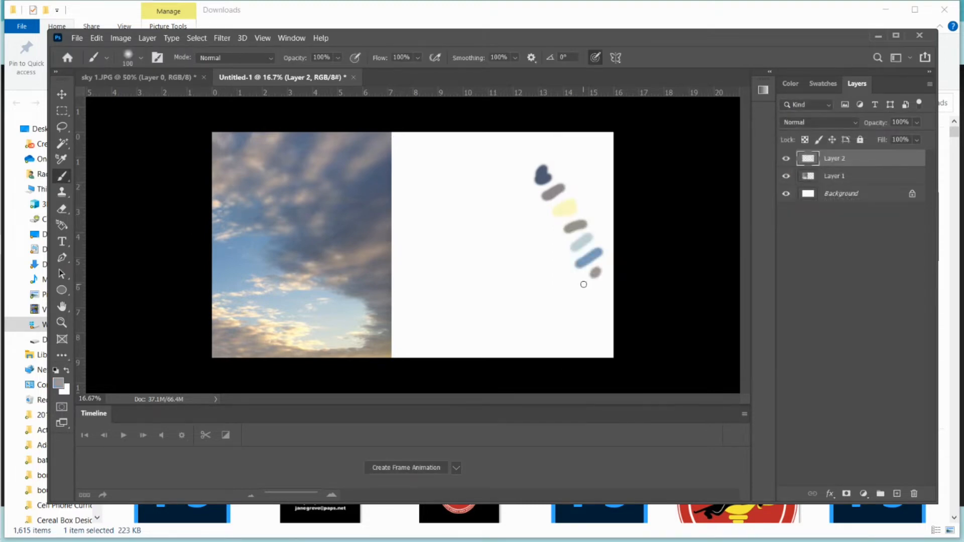
Sample the slate blue #69839e from the photo's upper left sky and paint the last swatch at the bottom of the row.
click(58, 383)
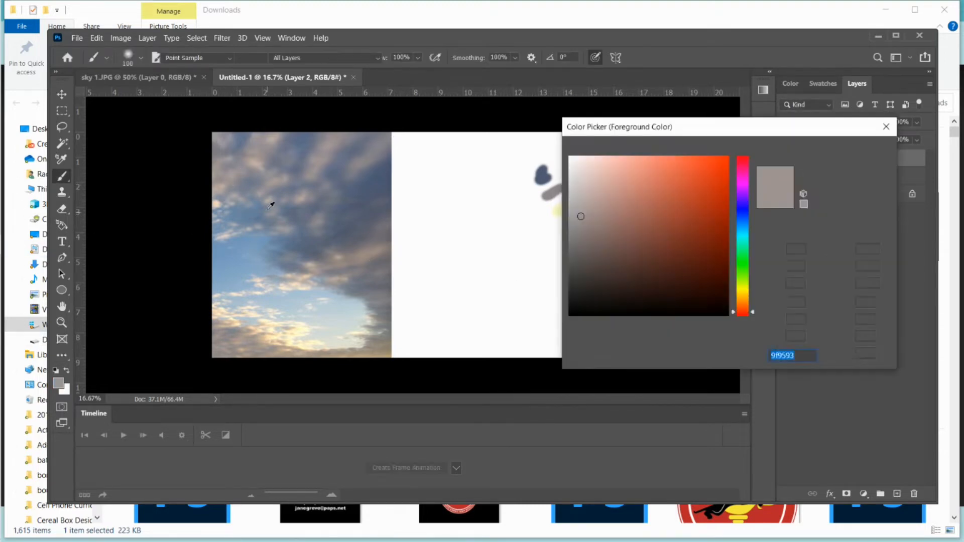
click(254, 205)
click(821, 151)
key(b)
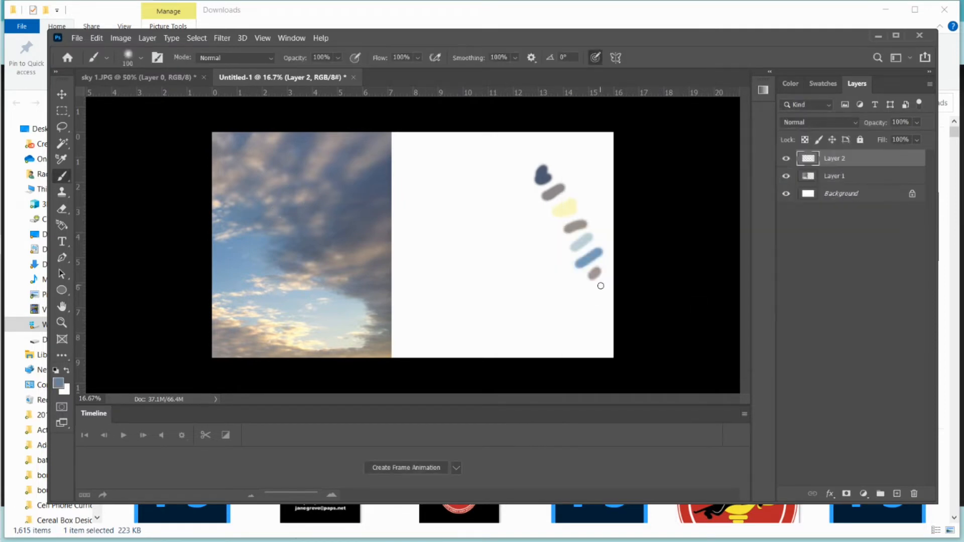
drag(602, 284, 585, 297)
Add a new empty layer named Layer 3 above the swatch layer.
click(145, 40)
mouse_move(155, 50)
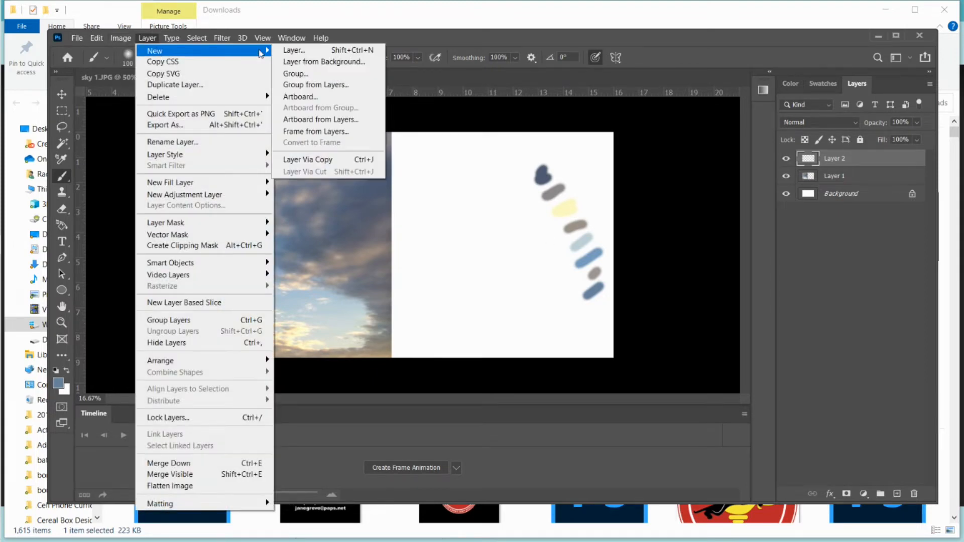
click(293, 50)
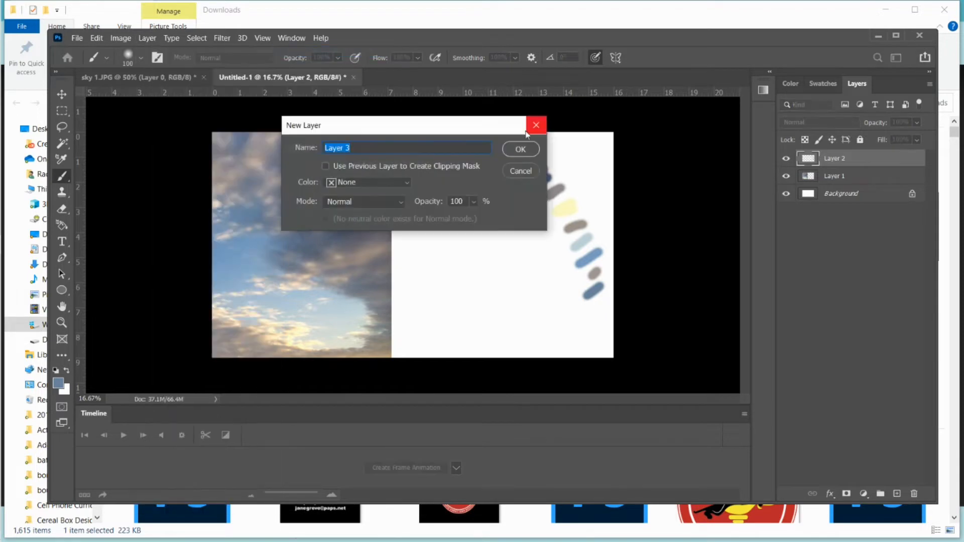
click(520, 149)
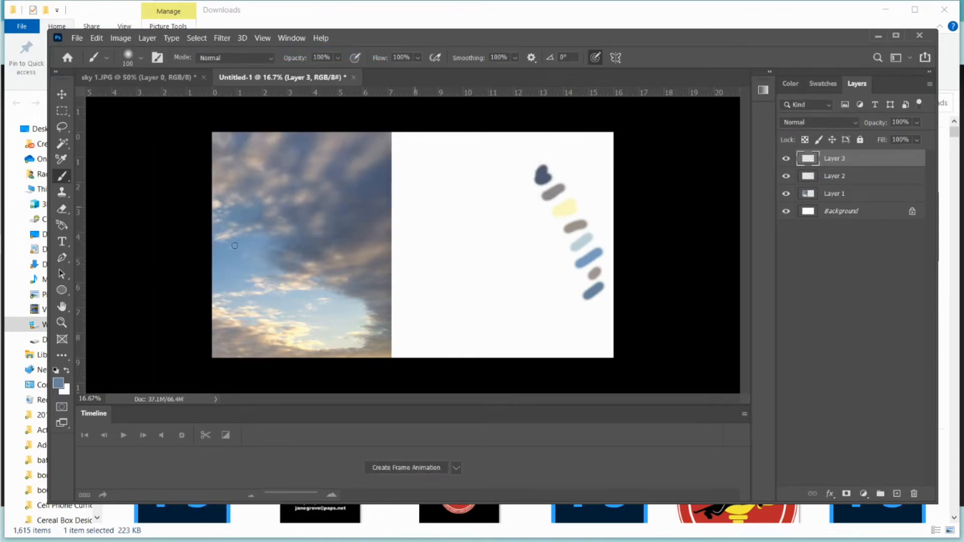
Set the Brush tool to a size of 480 px and an opacity of 26%.
right_click(60, 181)
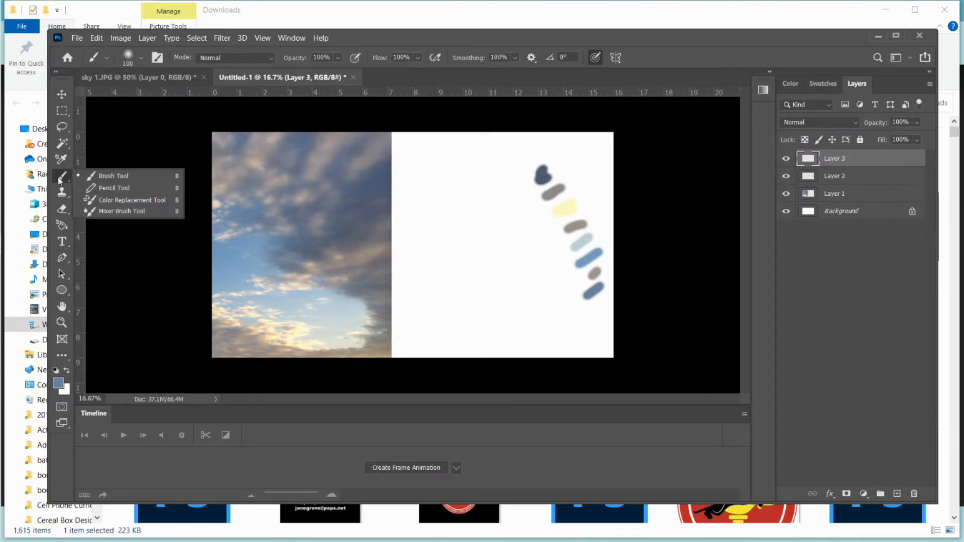
click(132, 177)
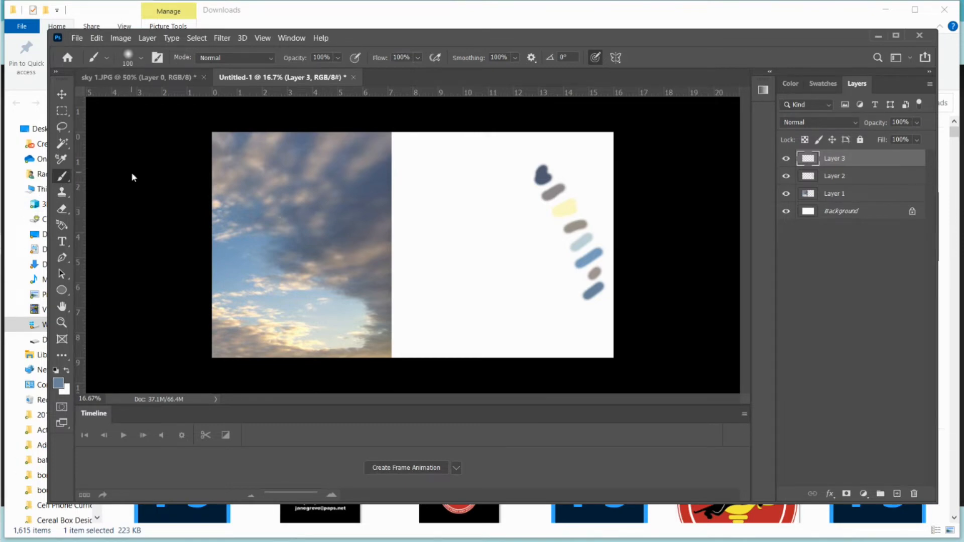
click(140, 57)
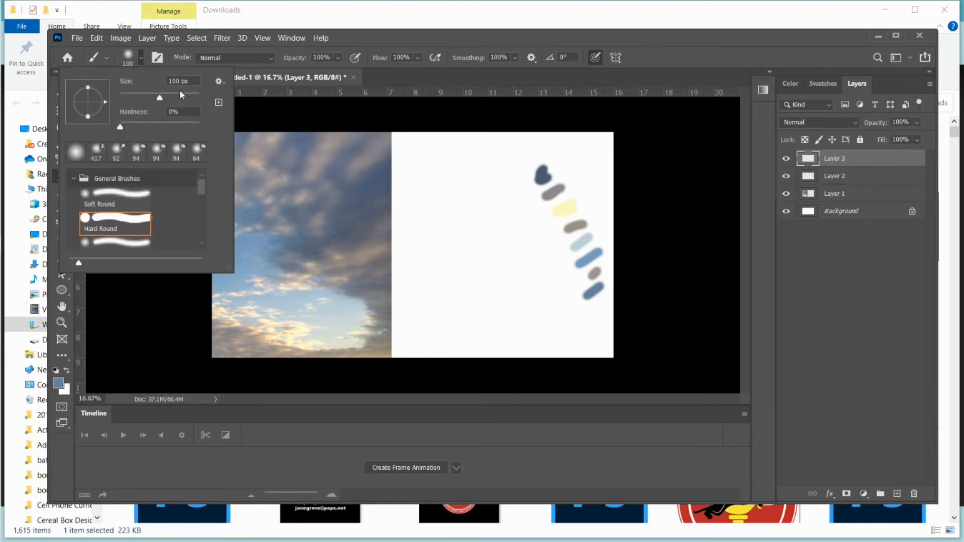
drag(159, 97, 189, 100)
click(192, 99)
click(268, 109)
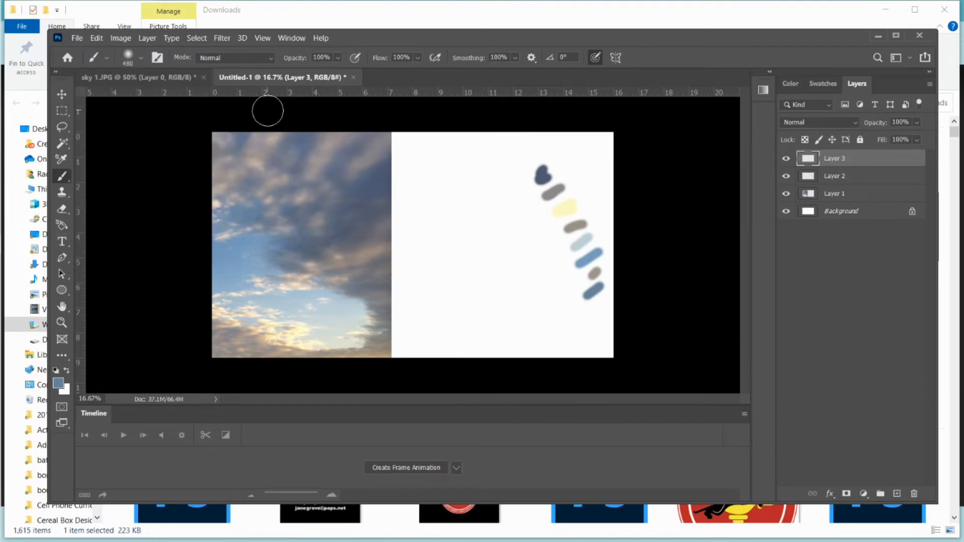
click(339, 59)
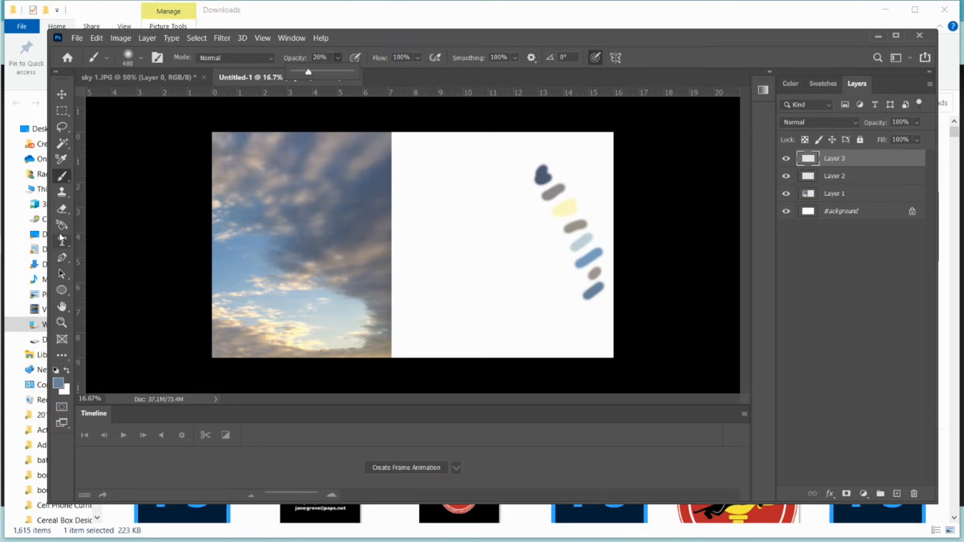
Paint a soft cloud shape on the white area beside the swatches in the dark blue #515d77 sampled from the photo's upper right clouds.
click(58, 384)
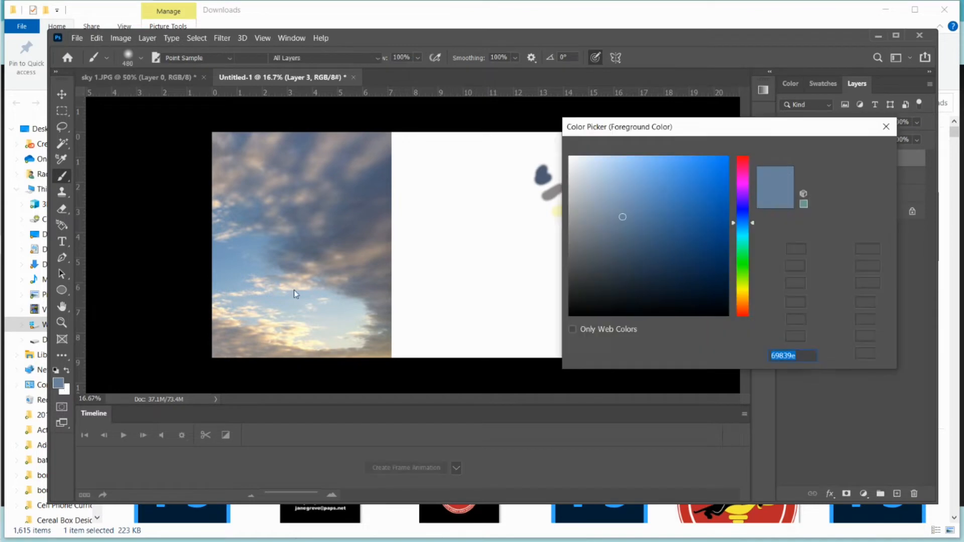
click(371, 178)
click(854, 150)
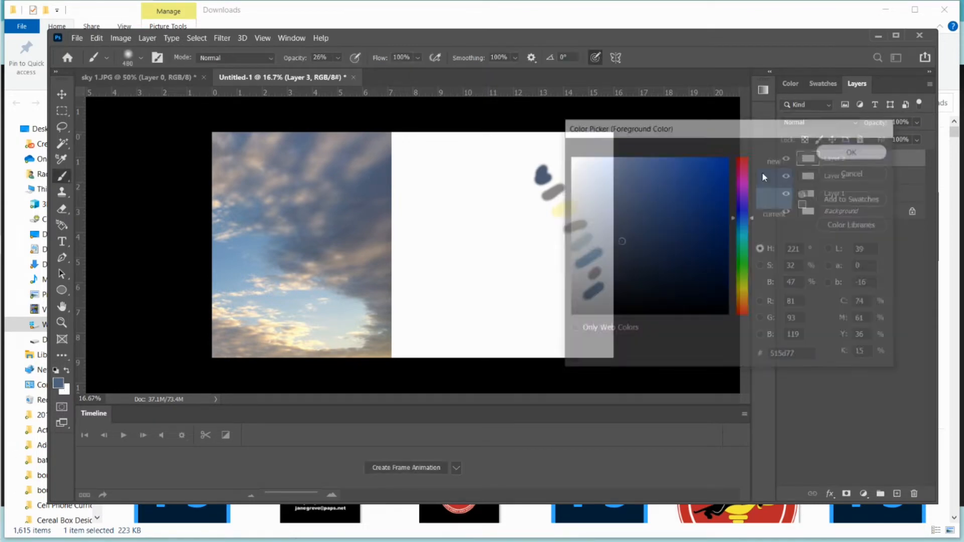
mouse_move(482, 230)
mouse_down()
mouse_move(504, 224)
mouse_move(495, 235)
mouse_up()
mouse_move(453, 271)
mouse_down()
mouse_move(510, 241)
mouse_move(452, 287)
mouse_up()
mouse_move(495, 212)
mouse_down()
mouse_move(447, 263)
mouse_move(495, 249)
mouse_move(497, 237)
mouse_move(485, 249)
mouse_move(513, 268)
mouse_move(516, 254)
mouse_move(436, 320)
mouse_move(482, 214)
mouse_move(440, 252)
mouse_move(440, 275)
mouse_move(487, 221)
mouse_move(443, 254)
mouse_move(504, 253)
mouse_move(332, 270)
mouse_up()
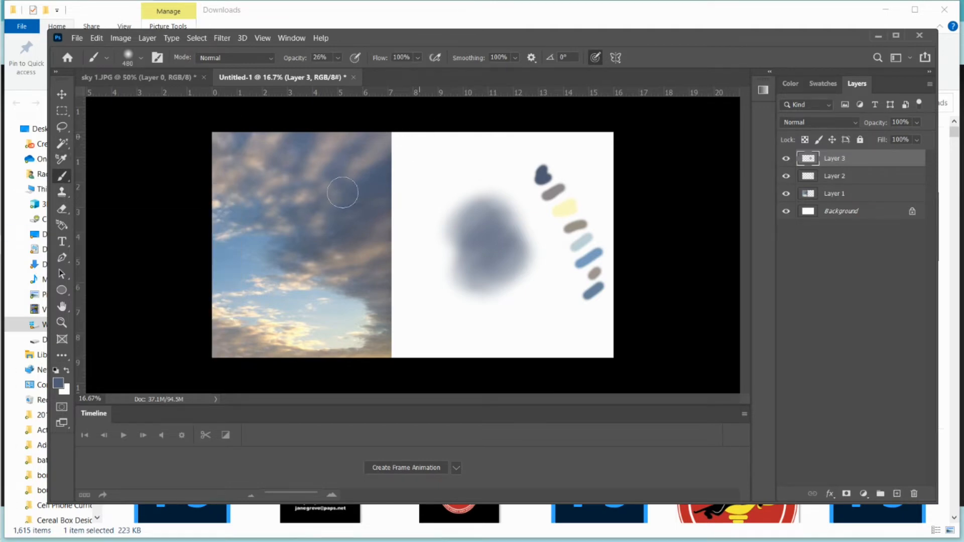
Add a new empty layer named Layer 4 above the painted dark blue cloud.
click(148, 38)
click(153, 45)
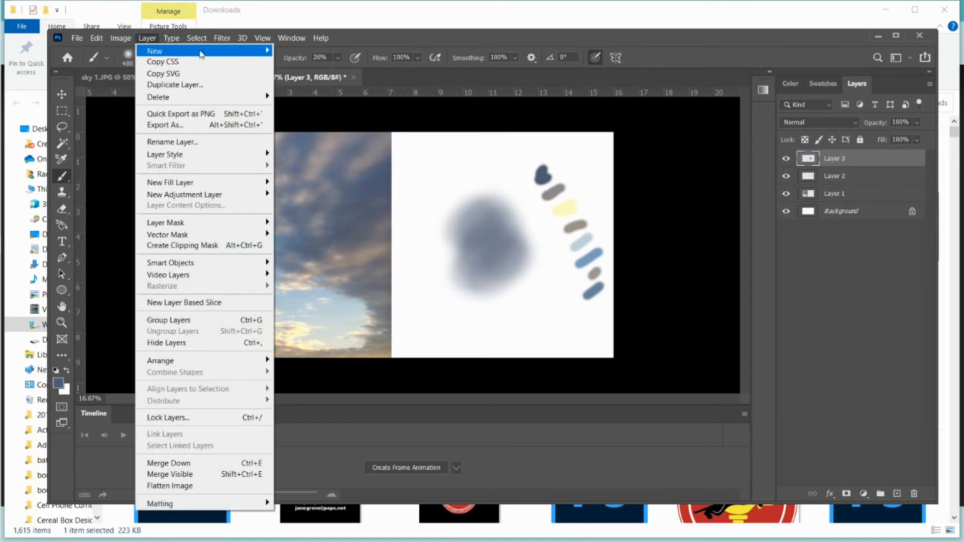
mouse_move(155, 51)
click(305, 51)
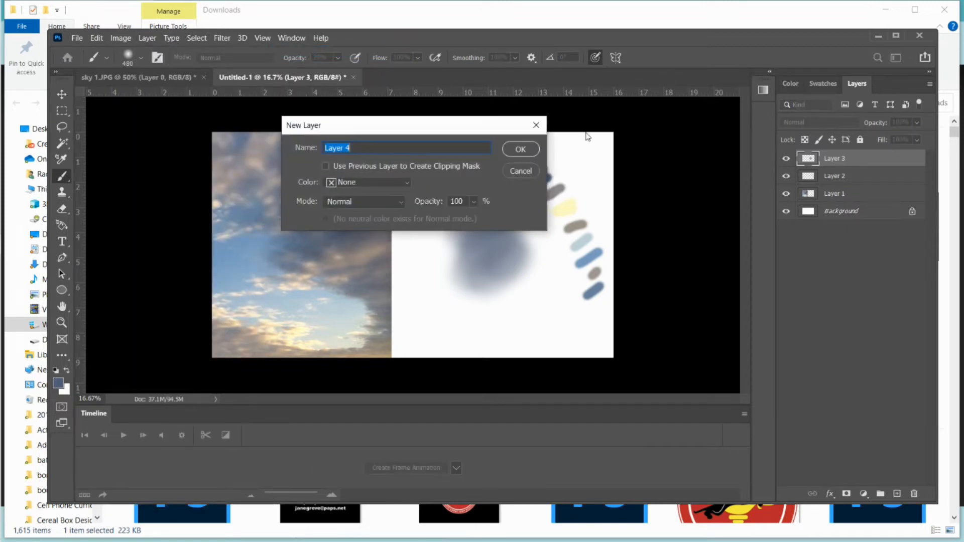
click(520, 147)
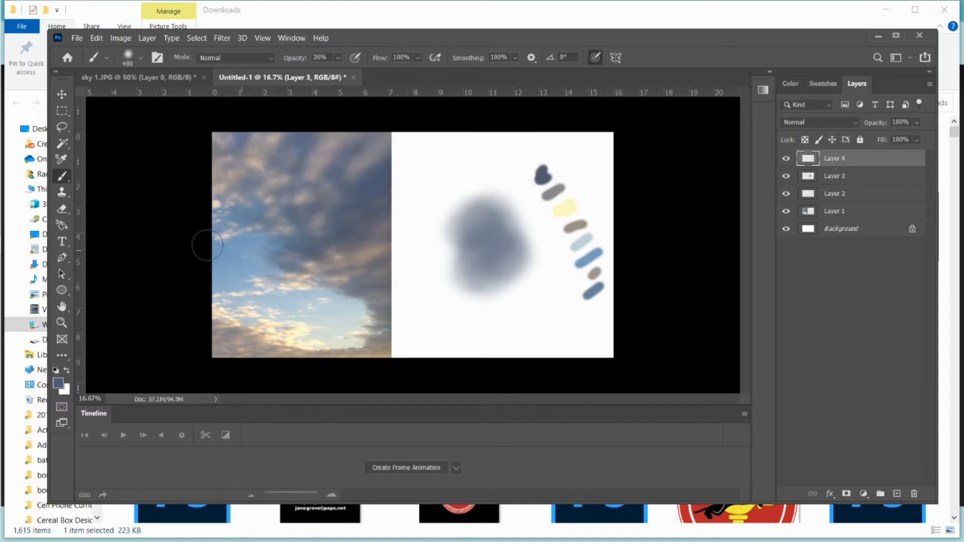
Paint soft patches above and to the lower right of the dark cloud in the taupe #9d8d7e sampled from the photo's right edge.
click(59, 383)
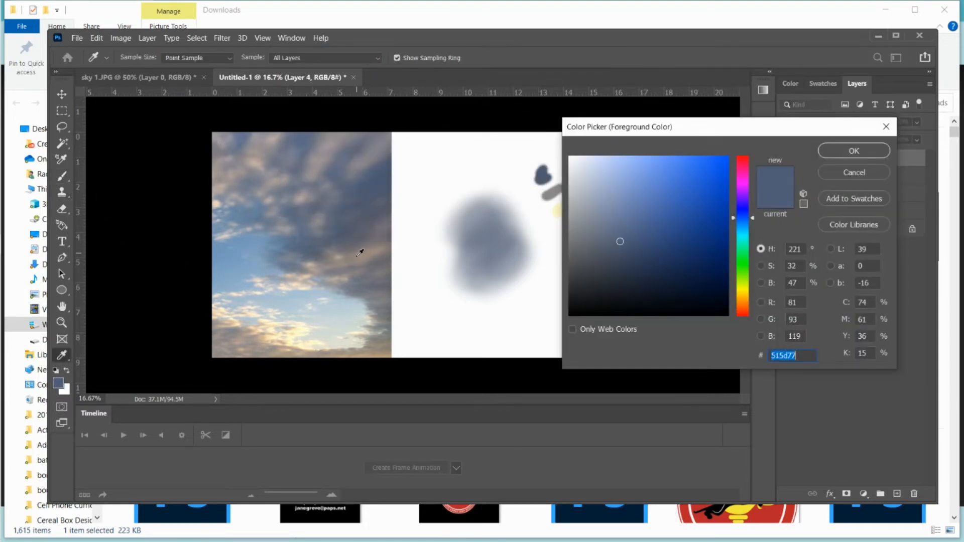
click(358, 255)
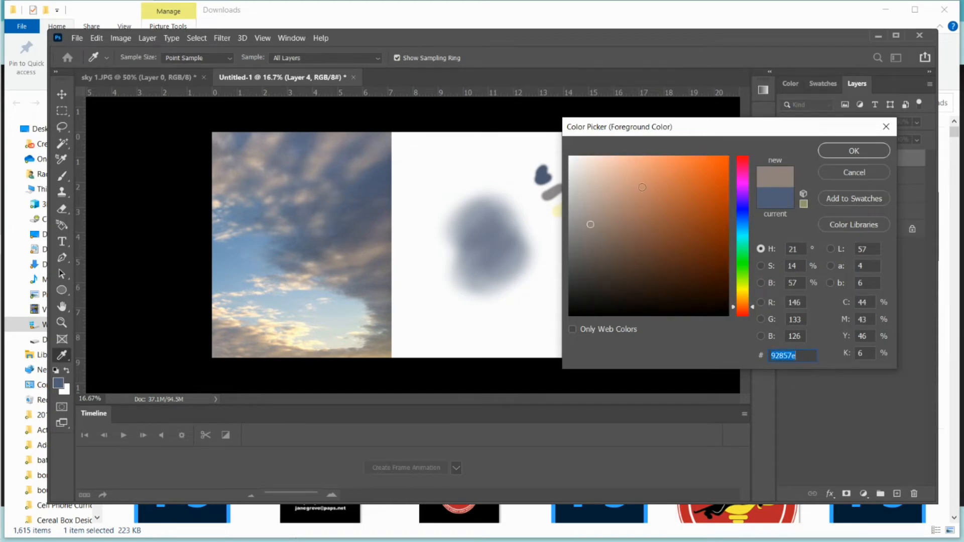
drag(659, 127, 702, 119)
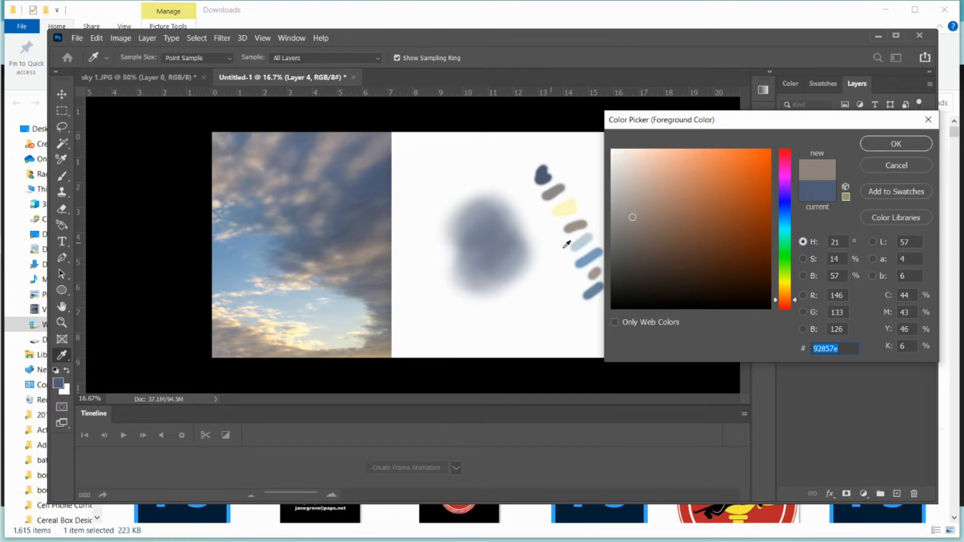
click(378, 249)
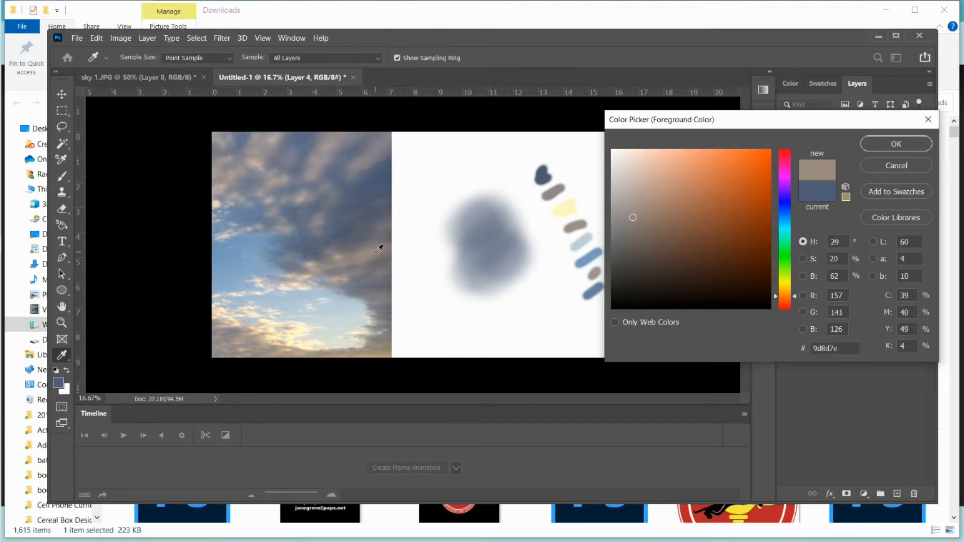
click(929, 144)
key(b)
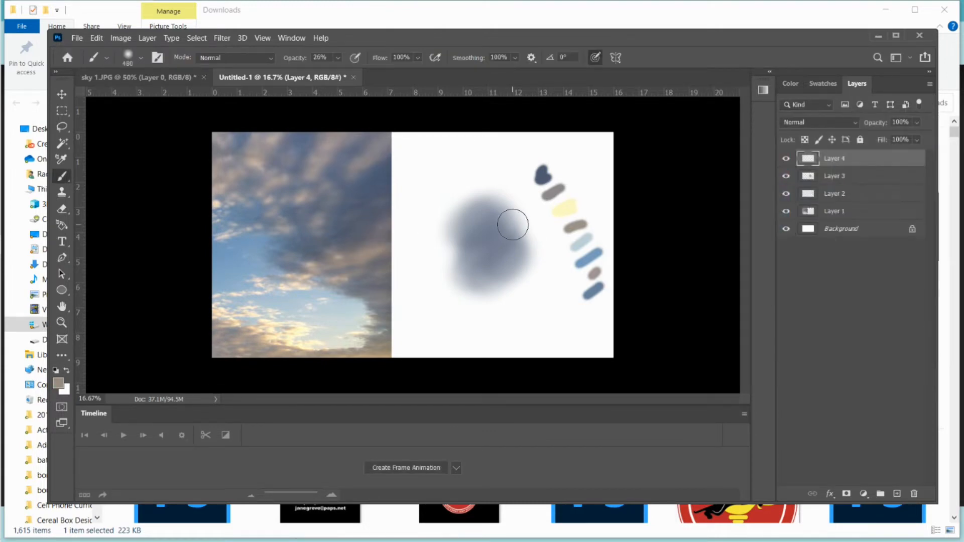
mouse_move(509, 226)
mouse_down()
mouse_move(457, 251)
mouse_move(495, 206)
mouse_move(453, 245)
mouse_move(532, 221)
mouse_move(523, 283)
mouse_move(501, 286)
mouse_move(540, 275)
mouse_move(469, 316)
mouse_up()
mouse_move(497, 202)
mouse_down()
mouse_move(457, 224)
mouse_move(479, 175)
mouse_move(450, 209)
mouse_up()
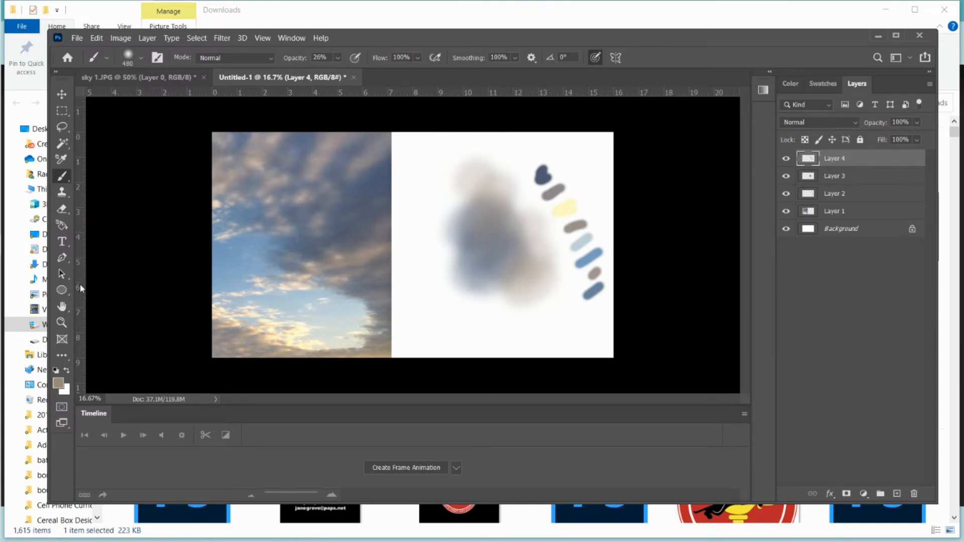
Set up the Smudge tool with a size of 202 px and a strength of 100%.
click(62, 226)
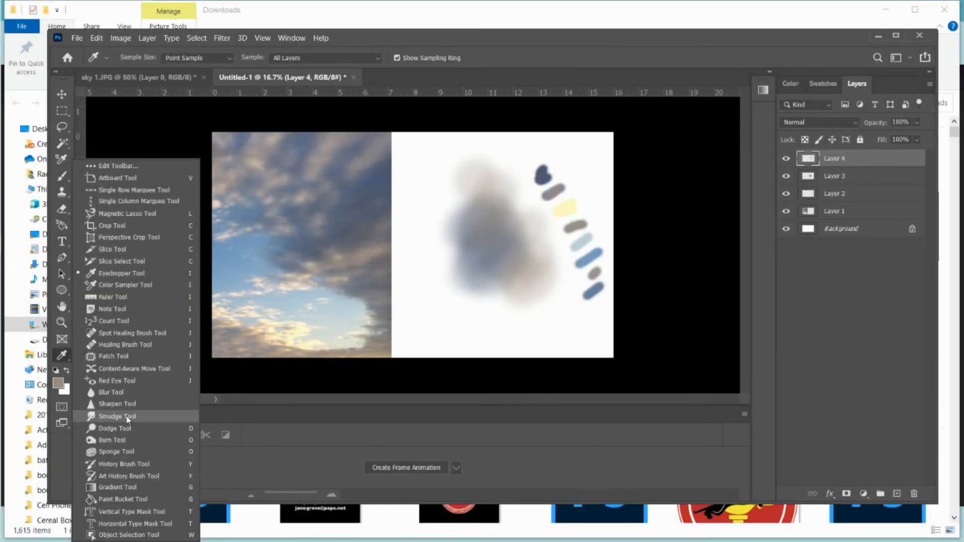
click(117, 416)
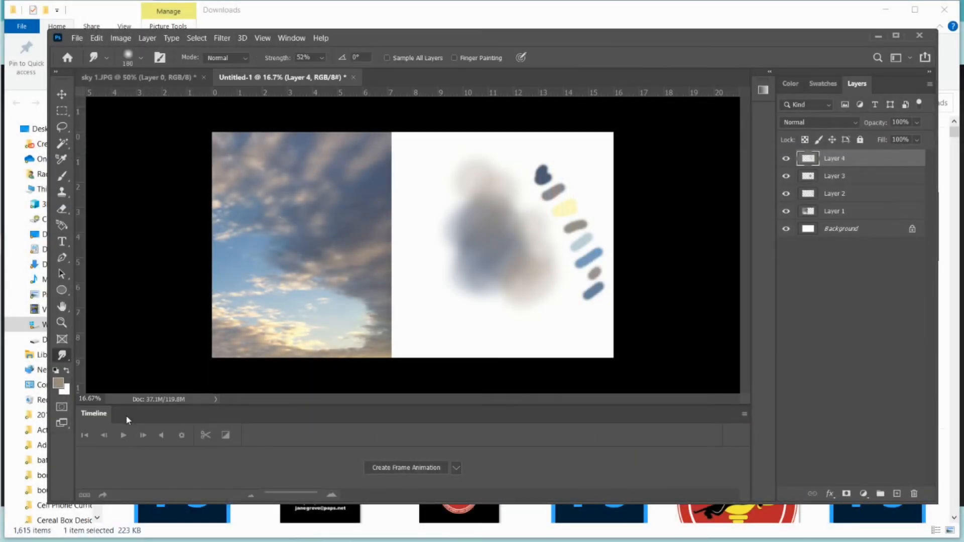
click(140, 58)
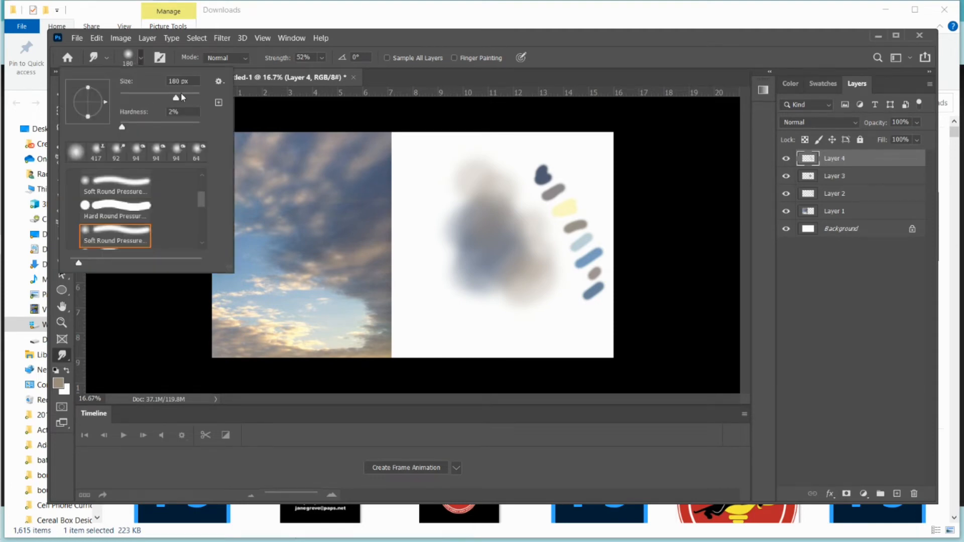
drag(181, 95, 185, 94)
click(166, 311)
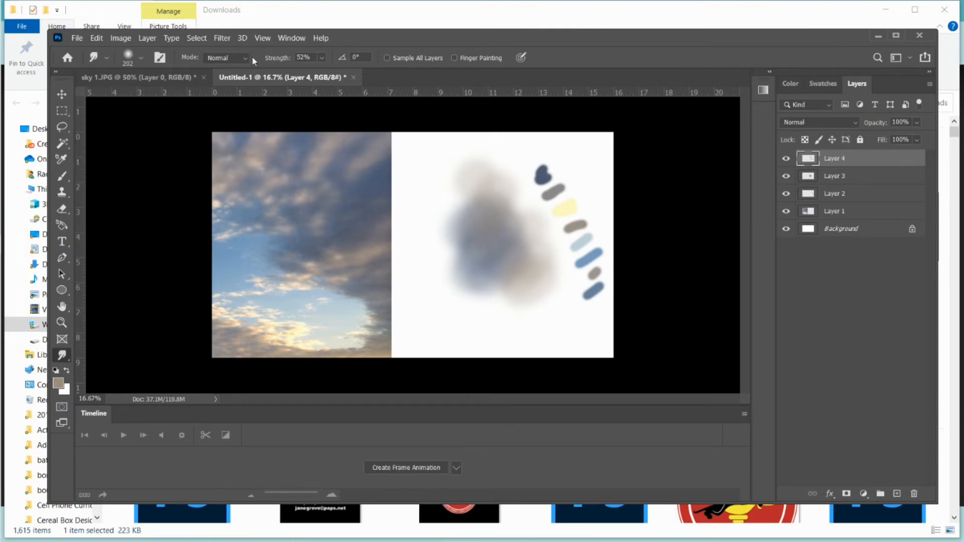
click(320, 57)
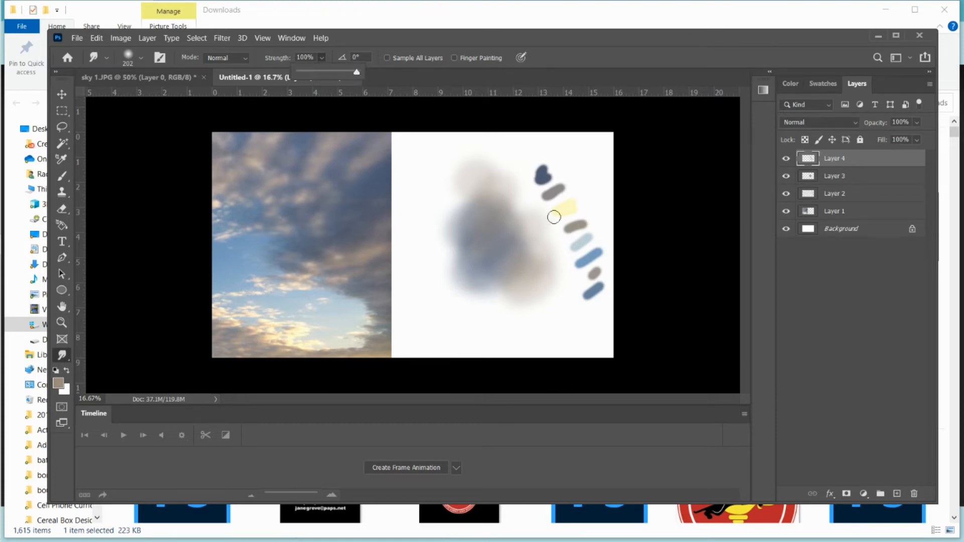
Smudge the taupe patches on Layer 4 around the cloud's center and lower left edge.
click(503, 227)
mouse_move(466, 263)
mouse_down()
mouse_move(517, 214)
mouse_move(445, 272)
mouse_move(489, 225)
mouse_move(492, 205)
mouse_move(445, 246)
mouse_up()
drag(486, 283, 455, 303)
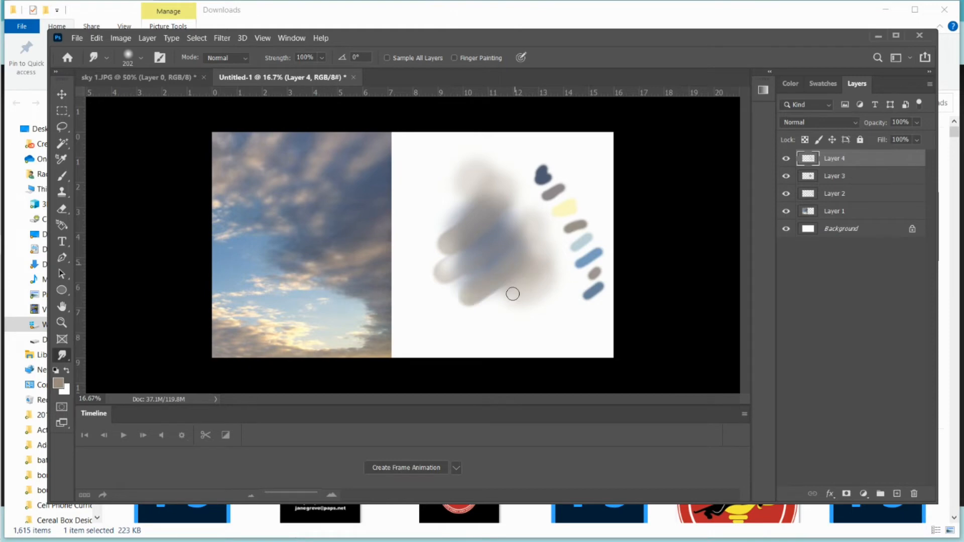
click(141, 57)
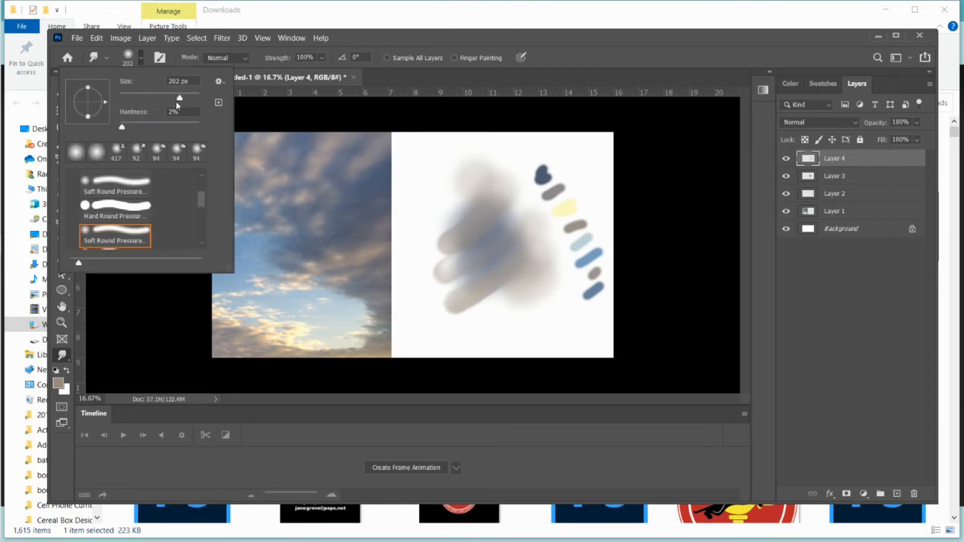
click(431, 285)
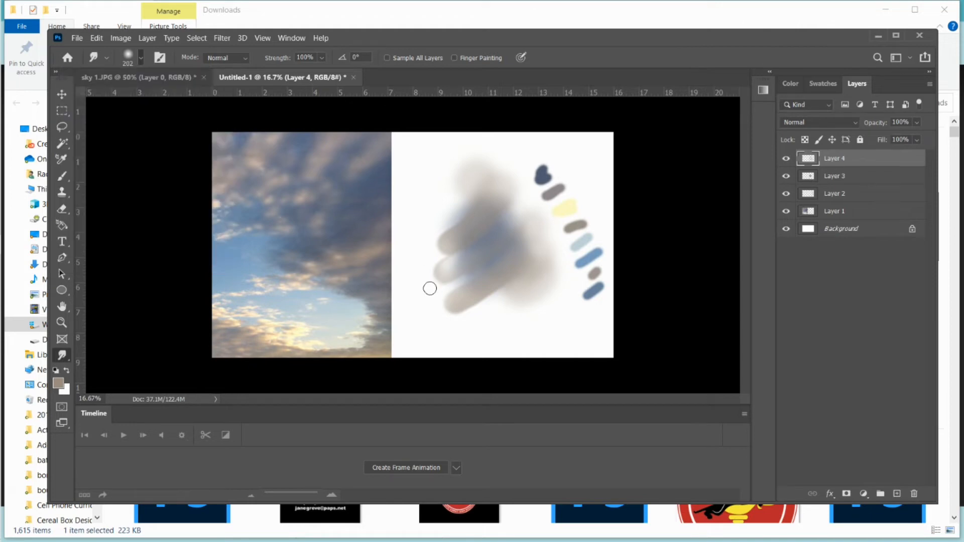
mouse_move(430, 286)
mouse_down()
mouse_move(448, 276)
mouse_move(461, 285)
mouse_move(437, 313)
mouse_move(428, 285)
mouse_move(448, 255)
mouse_move(475, 268)
mouse_move(478, 311)
mouse_move(450, 289)
mouse_move(446, 246)
mouse_move(482, 241)
mouse_move(500, 270)
mouse_move(432, 240)
mouse_move(463, 239)
mouse_move(476, 268)
mouse_move(519, 279)
mouse_move(479, 305)
mouse_up()
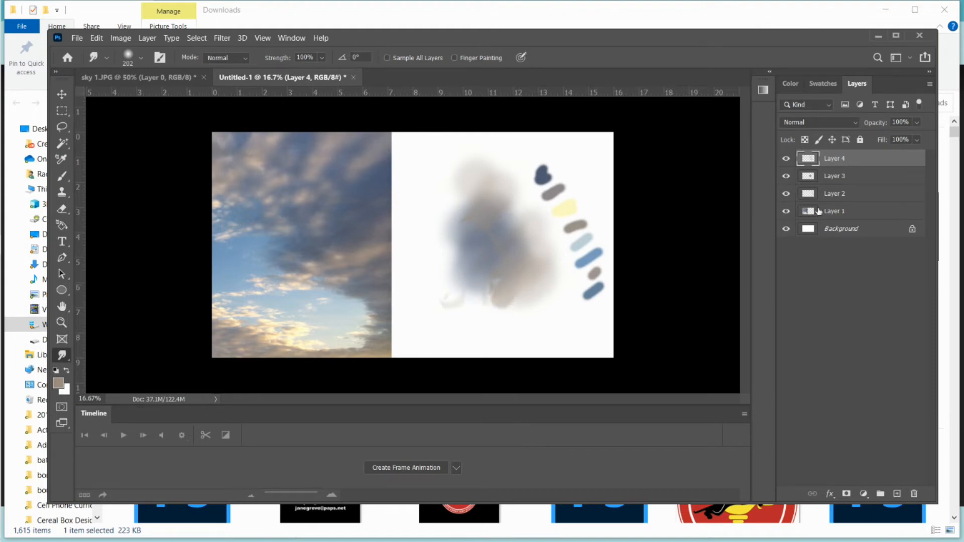
Smudge the dark blue cloud on Layer 3 with several strokes across its center and left side.
click(821, 181)
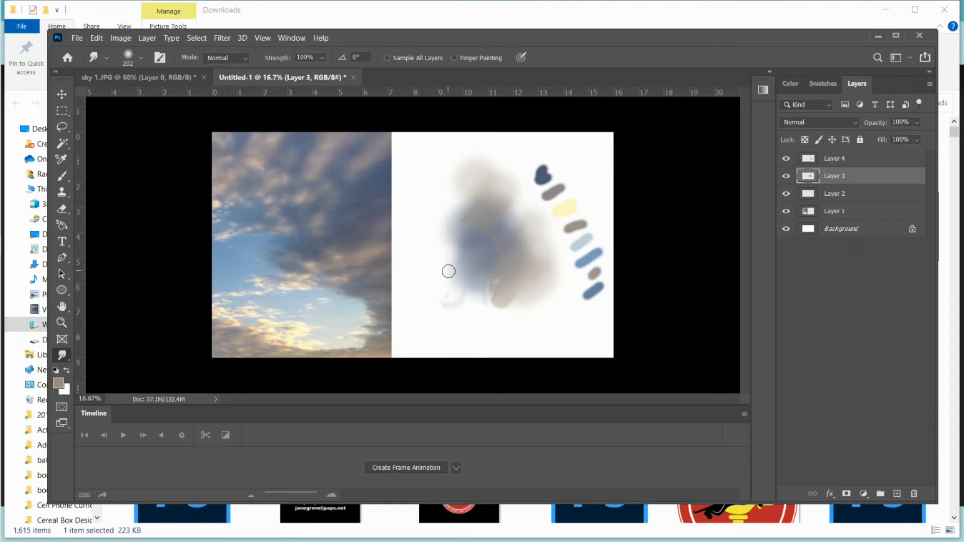
mouse_move(447, 269)
mouse_down()
mouse_move(489, 242)
mouse_move(466, 256)
mouse_up()
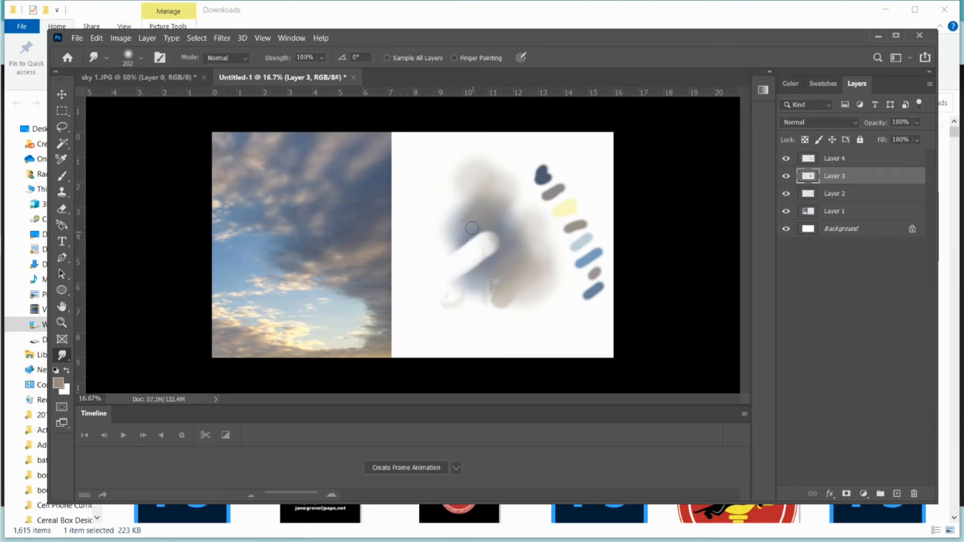
drag(485, 201, 465, 260)
mouse_move(504, 216)
mouse_down()
mouse_move(472, 268)
mouse_move(498, 234)
mouse_move(476, 262)
mouse_move(505, 243)
mouse_move(489, 258)
mouse_move(491, 223)
mouse_move(447, 241)
mouse_move(468, 208)
mouse_move(443, 222)
mouse_move(505, 275)
mouse_move(482, 304)
mouse_move(425, 236)
mouse_up()
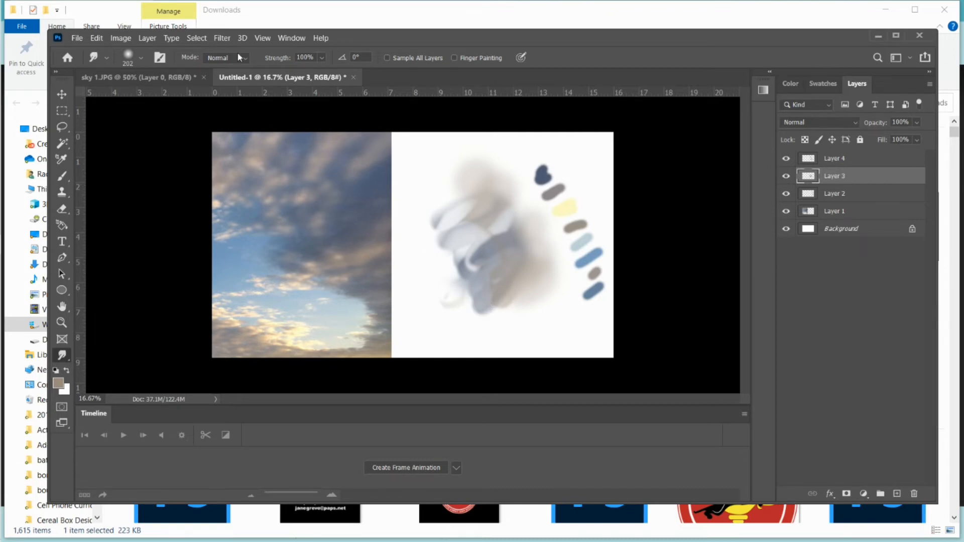
Apply a Gaussian Blur with a radius of 89.9 pixels to the smudged blue cloud on Layer 3.
click(223, 39)
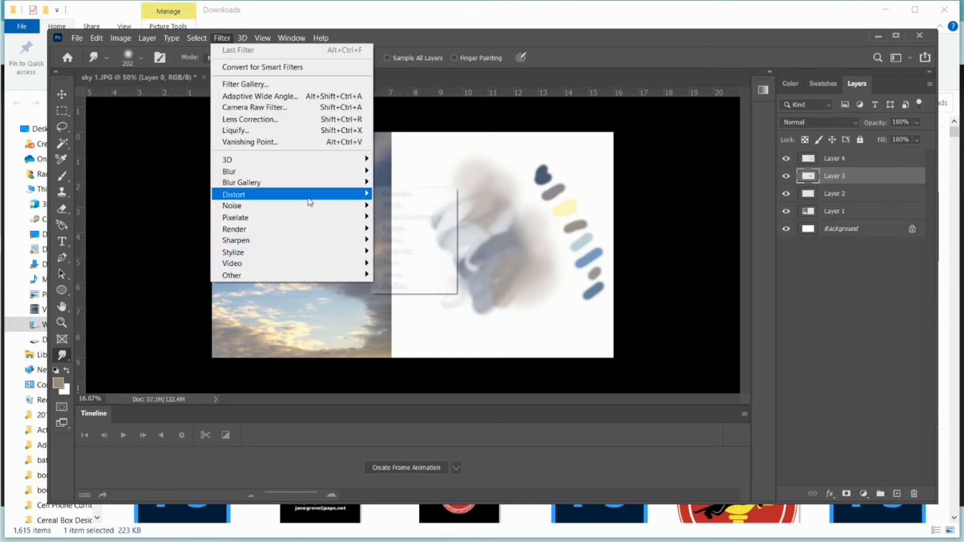
mouse_move(329, 183)
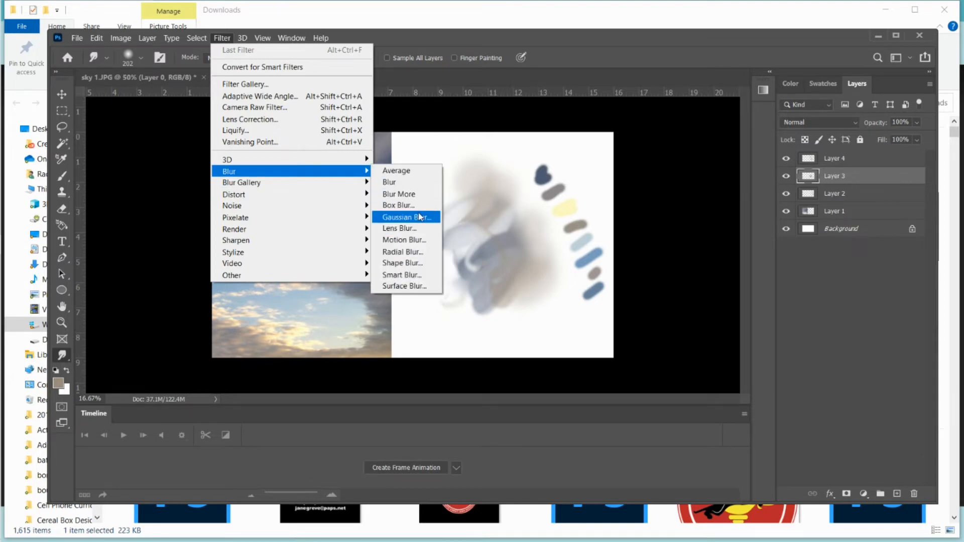
click(419, 217)
drag(415, 209, 724, 217)
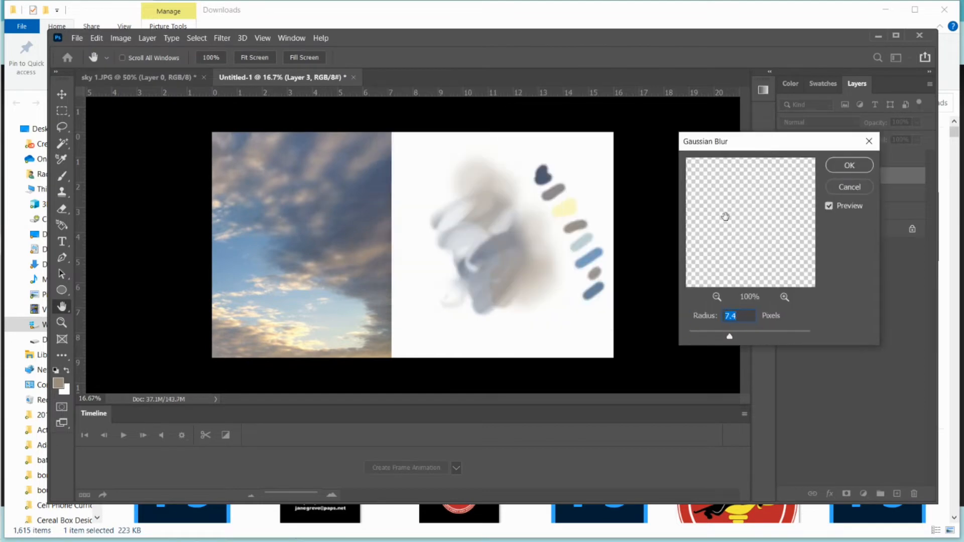
drag(730, 333, 765, 339)
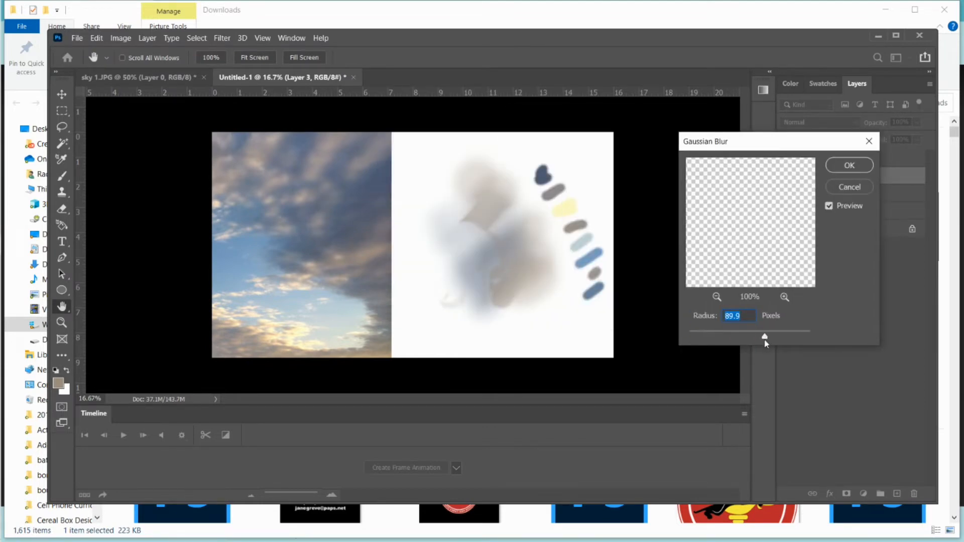
click(844, 168)
On Layer 4, brush soft highlights over the middle of the cloud in the pale yellow #fefac4 sampled from the yellow swatch.
click(814, 159)
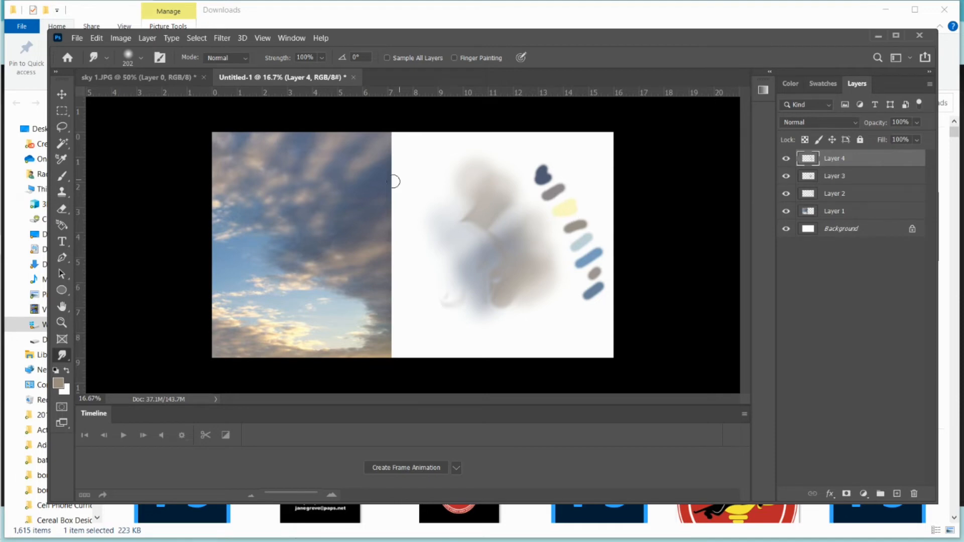
click(60, 181)
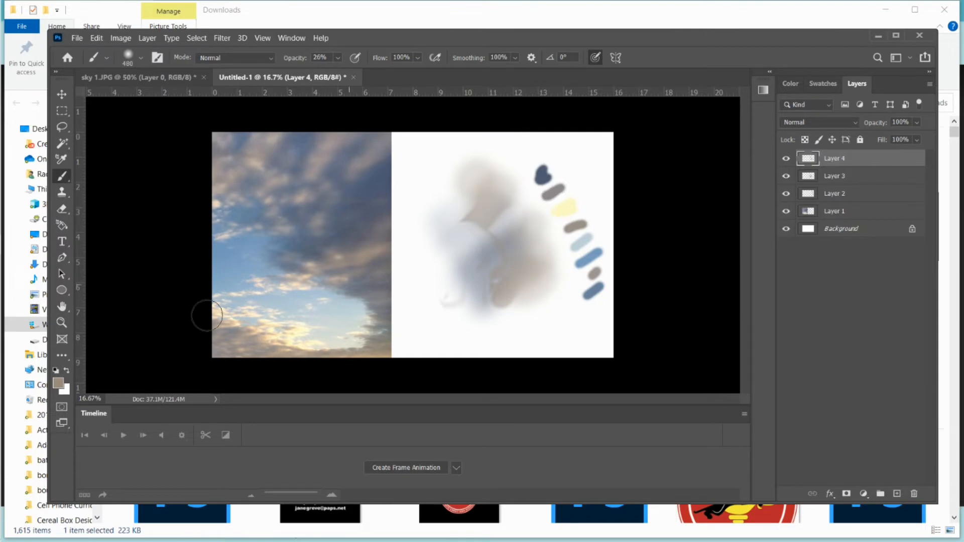
click(58, 383)
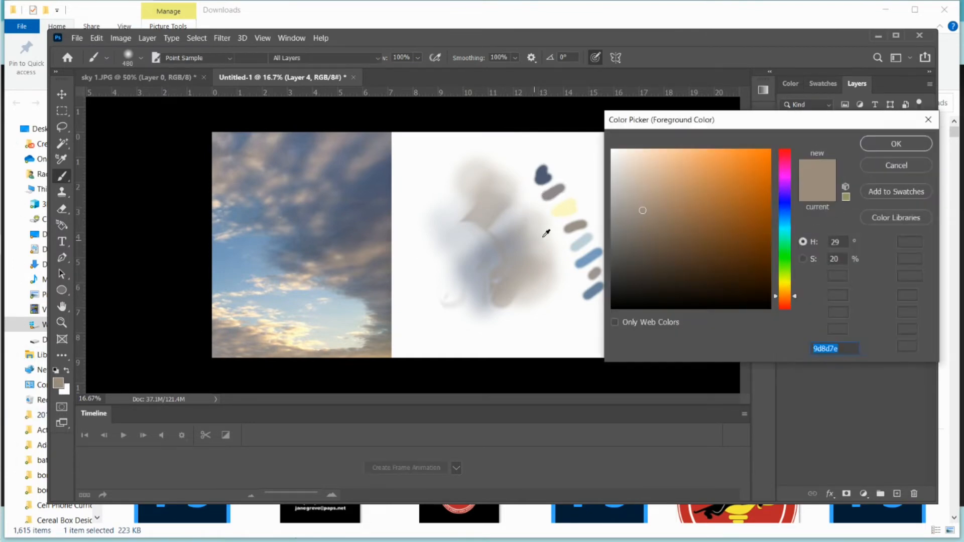
click(563, 206)
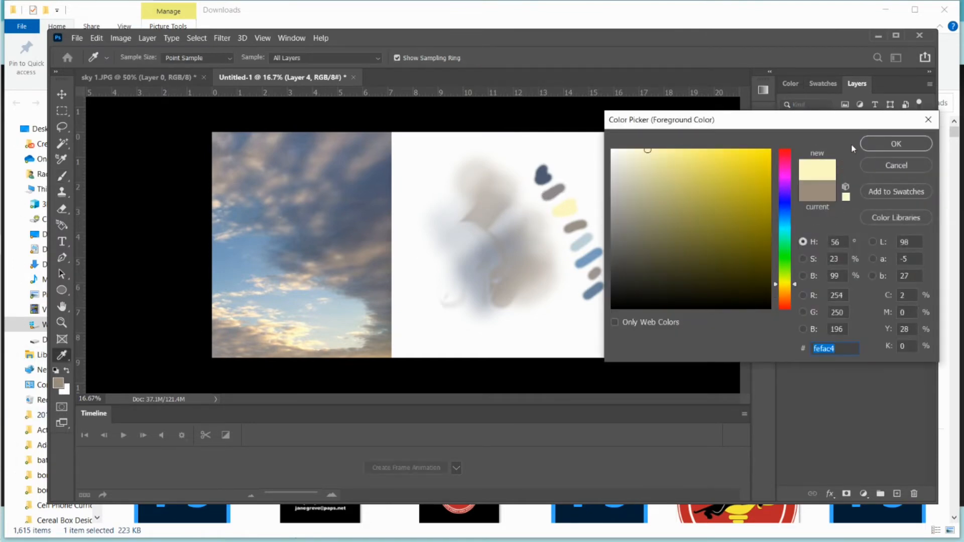
click(896, 143)
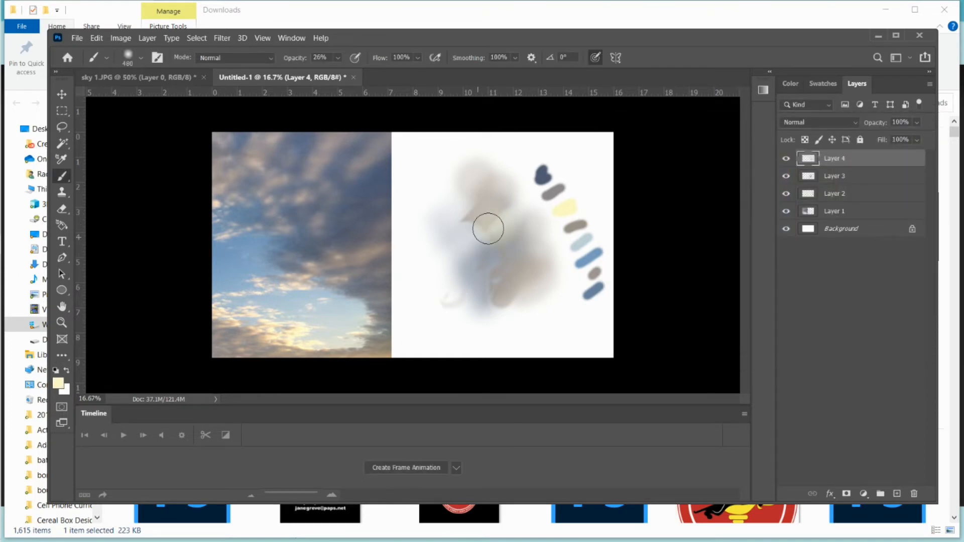
mouse_move(488, 229)
mouse_down()
mouse_move(457, 234)
mouse_move(516, 233)
mouse_move(463, 269)
mouse_move(526, 254)
mouse_move(467, 280)
mouse_move(495, 261)
mouse_move(458, 260)
mouse_move(441, 217)
mouse_up()
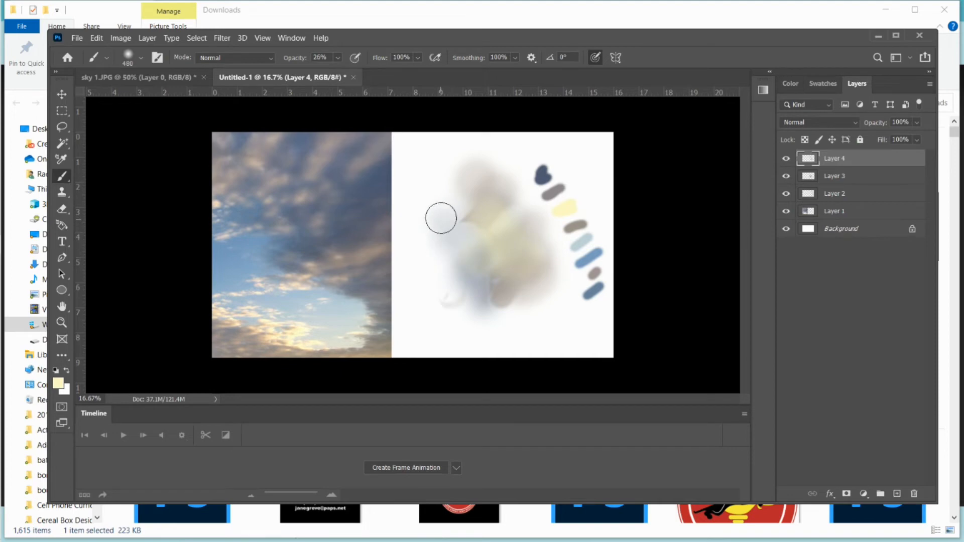
drag(475, 280, 467, 285)
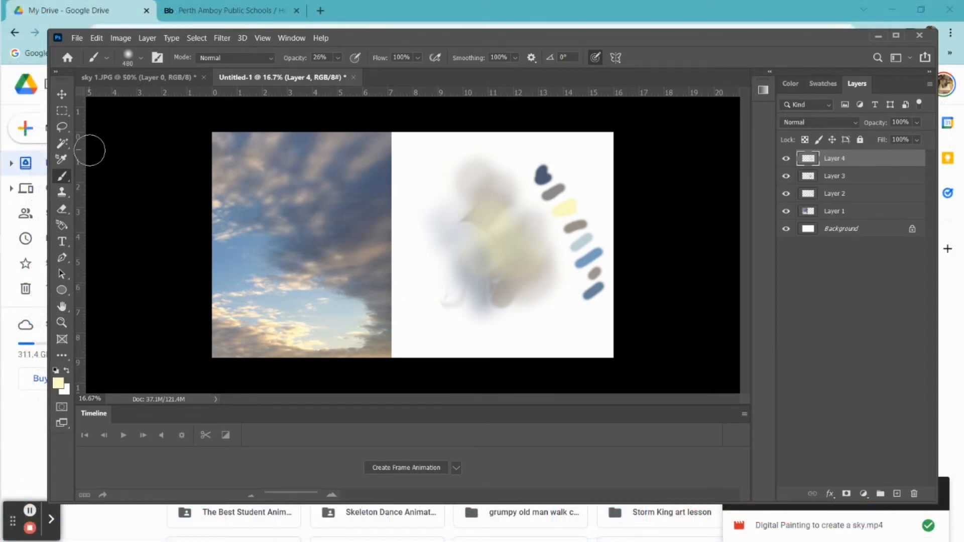
Set the foreground color to the bright blue #7aaada, based on a sample of the photo's blue sky at its left edge.
click(58, 383)
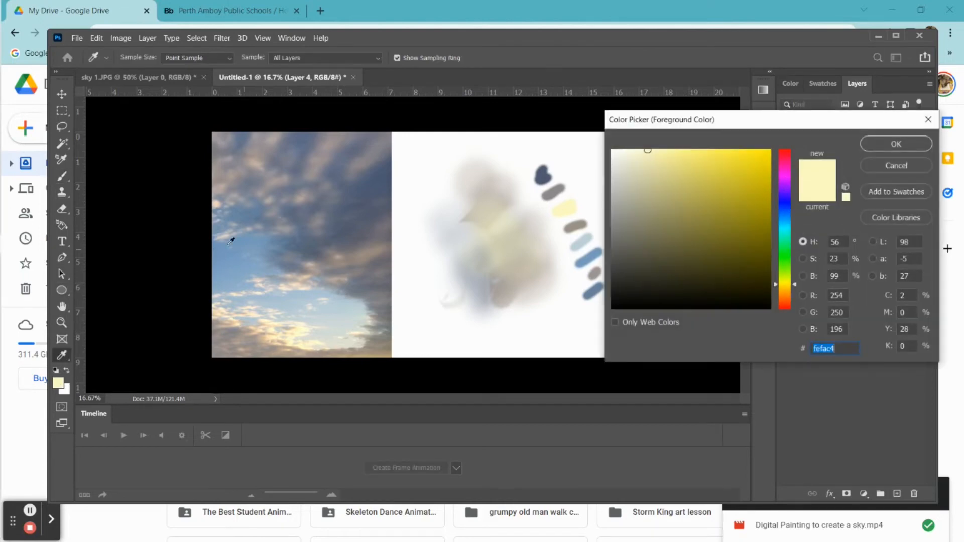
click(224, 246)
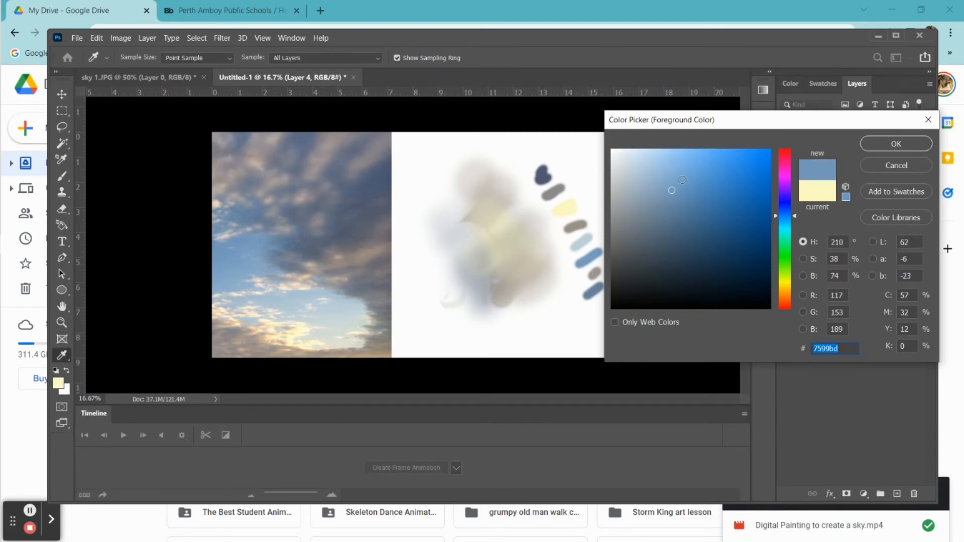
drag(672, 189, 681, 172)
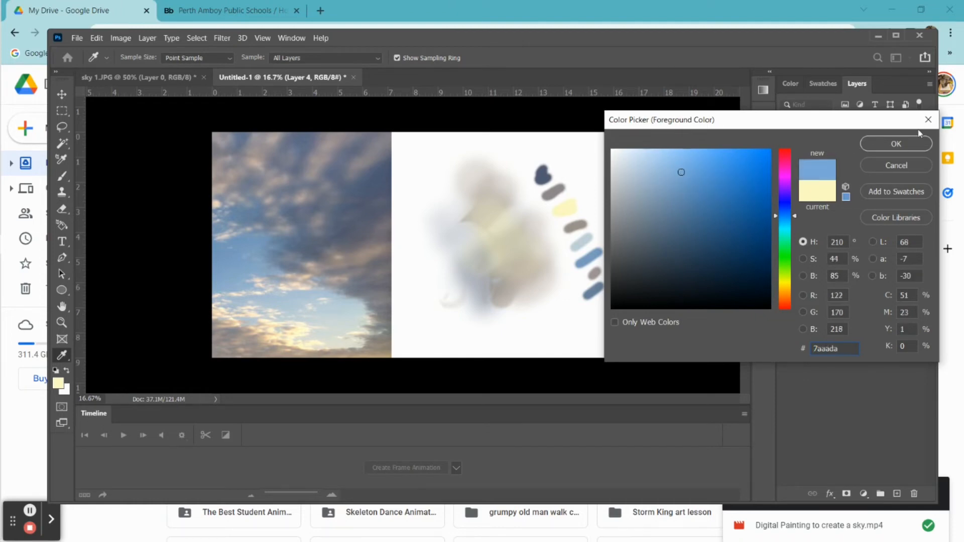
click(896, 144)
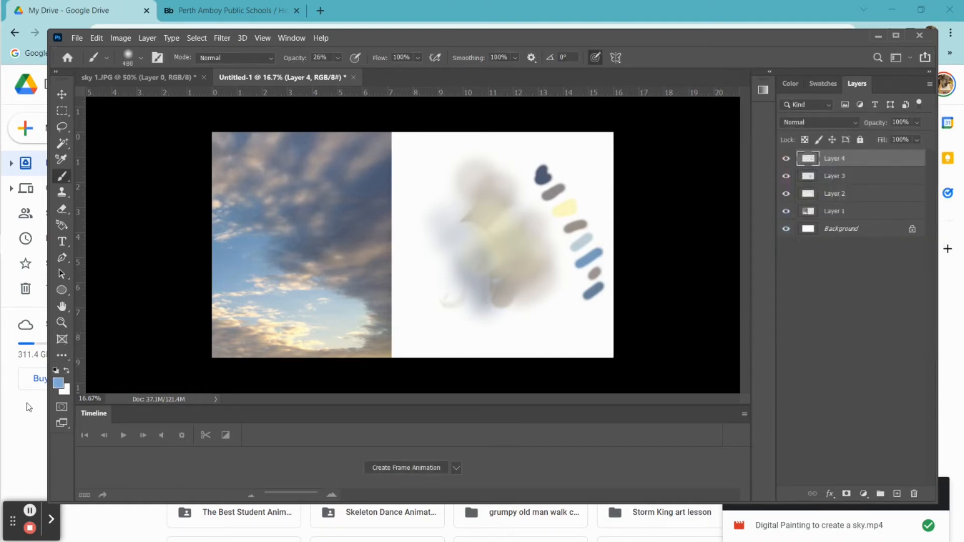
Set the background color to the pale gray #dfe1d4 sampled from the bright area low in the photo.
click(65, 391)
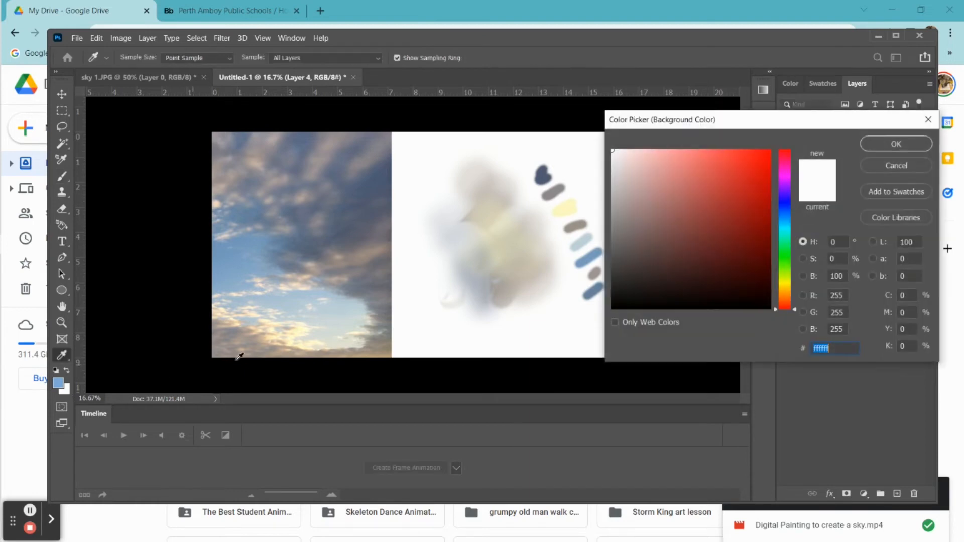
click(341, 338)
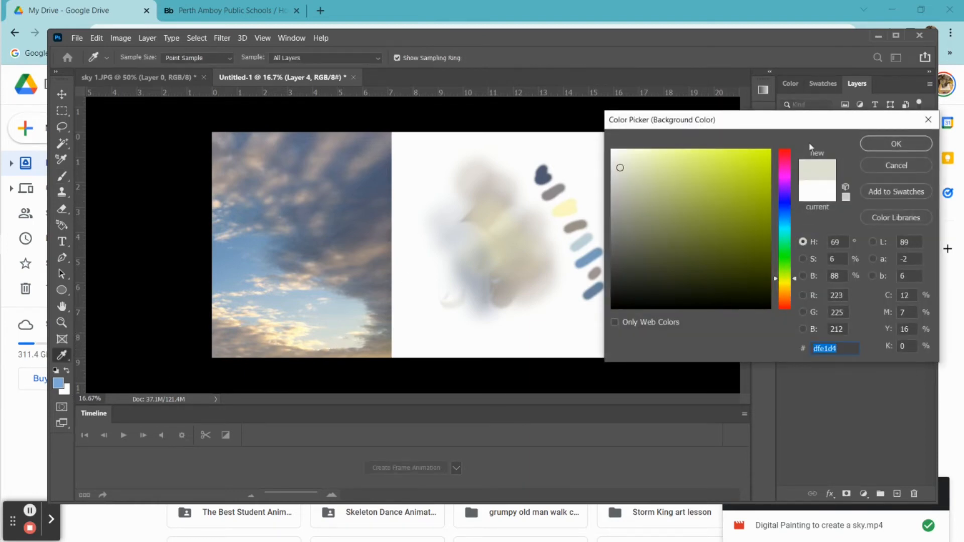
click(873, 142)
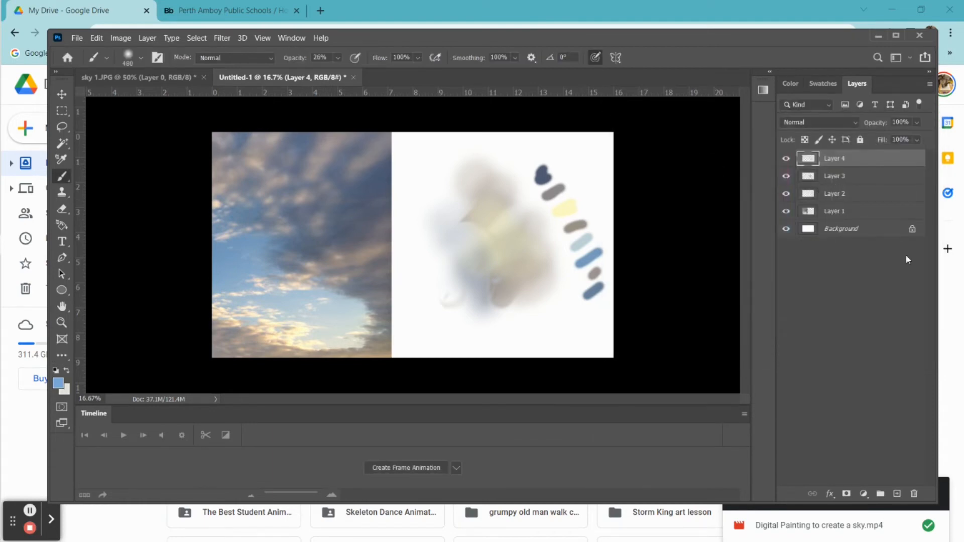
Unlock the Background layer and add a new empty layer named Layer 5 directly above it.
click(912, 230)
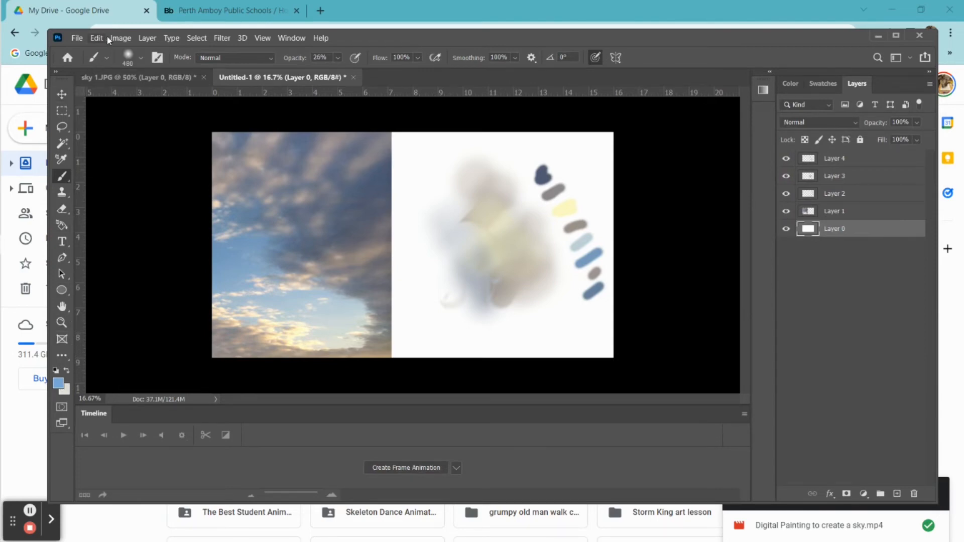
click(147, 38)
mouse_move(196, 51)
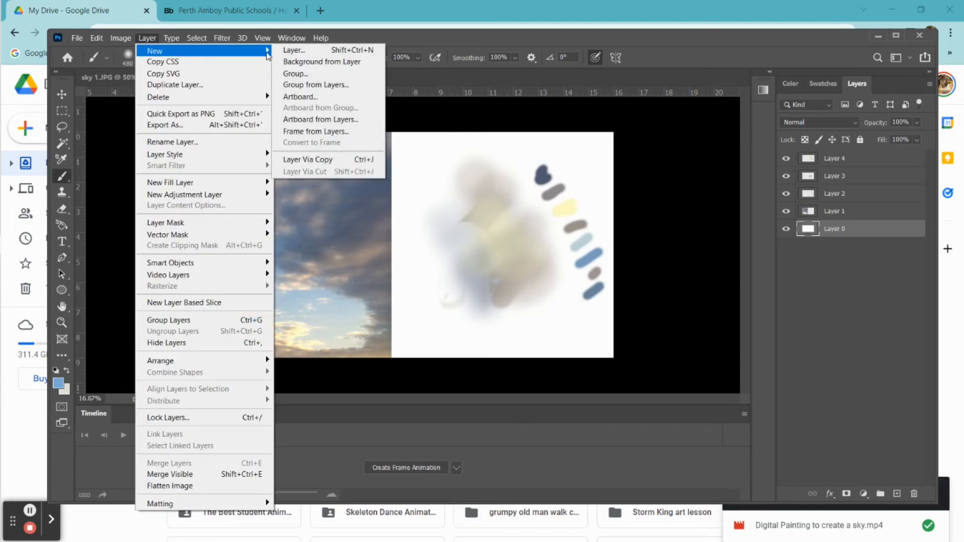
click(287, 51)
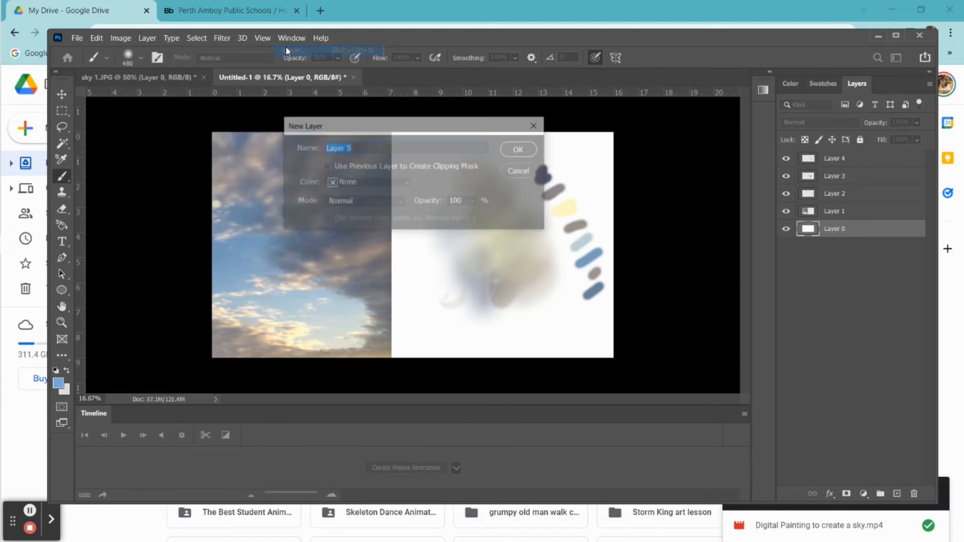
click(524, 150)
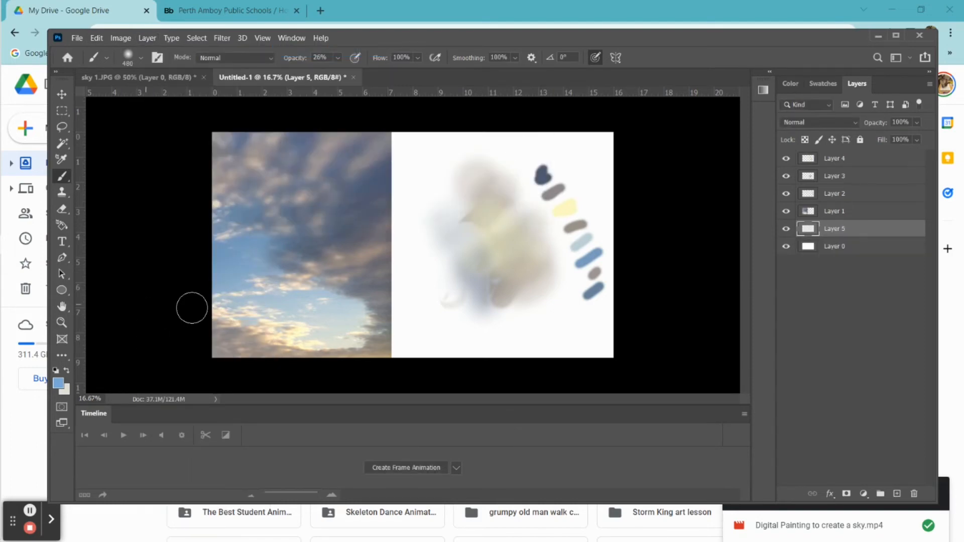
Activate the Gradient tool and hide Layers 1, 2, 3 and 4, keeping Layer 5 selected and visible.
key(i)
click(68, 356)
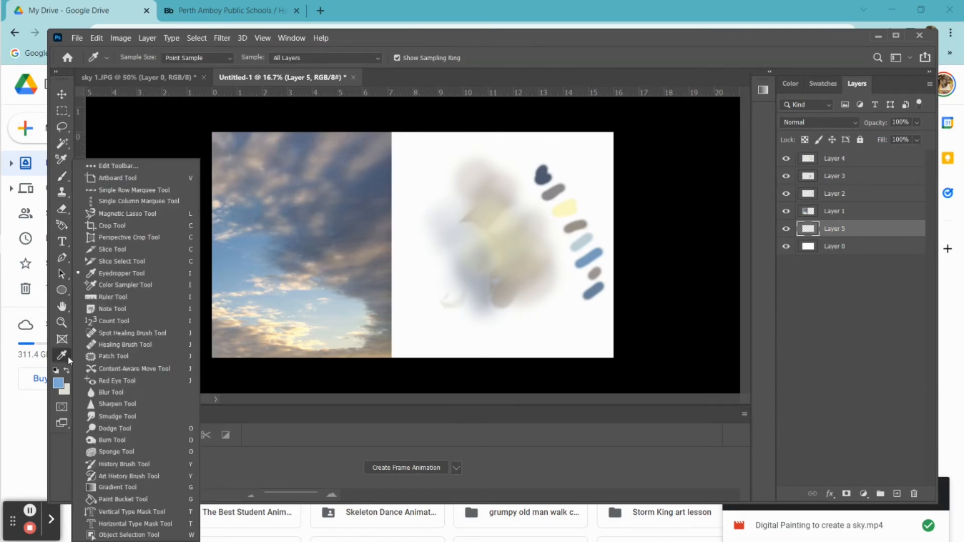
click(115, 487)
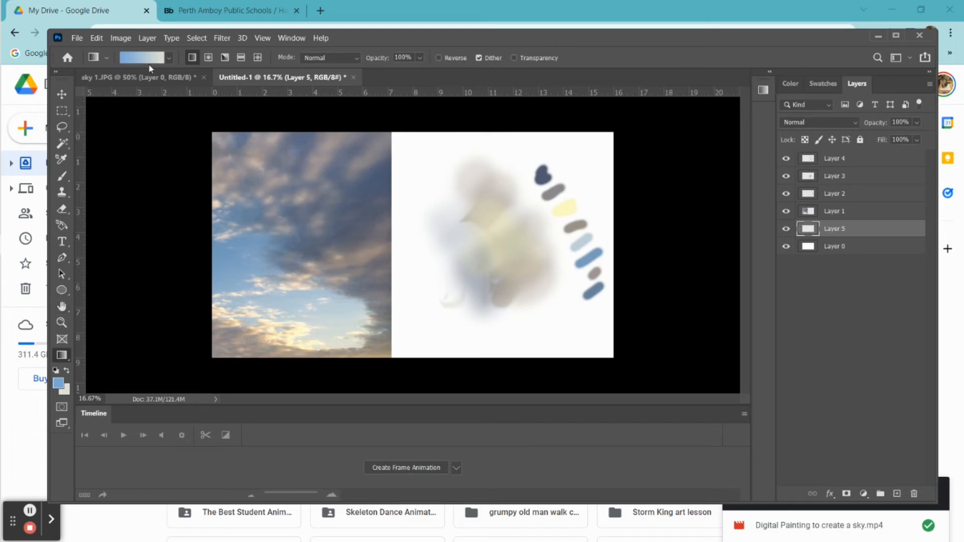
click(786, 211)
click(786, 193)
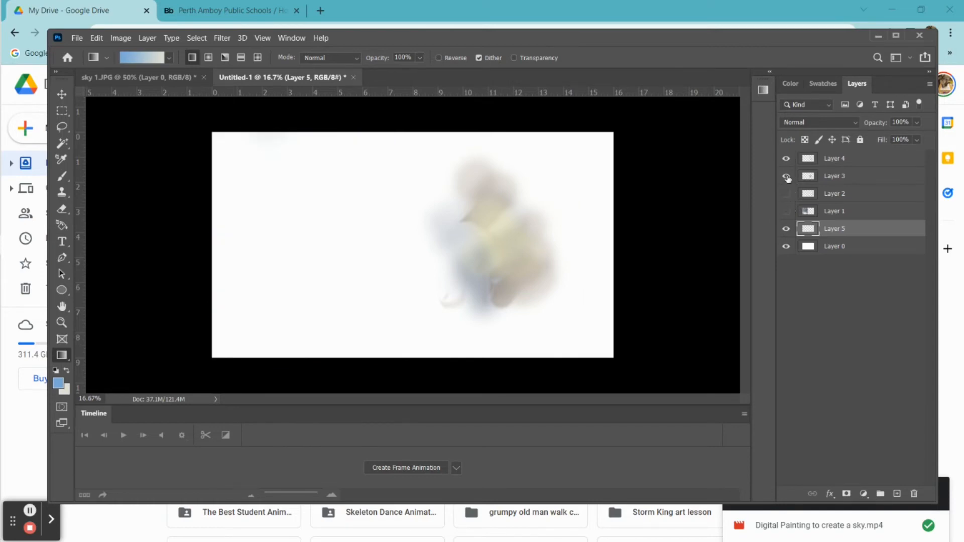
click(786, 175)
click(786, 158)
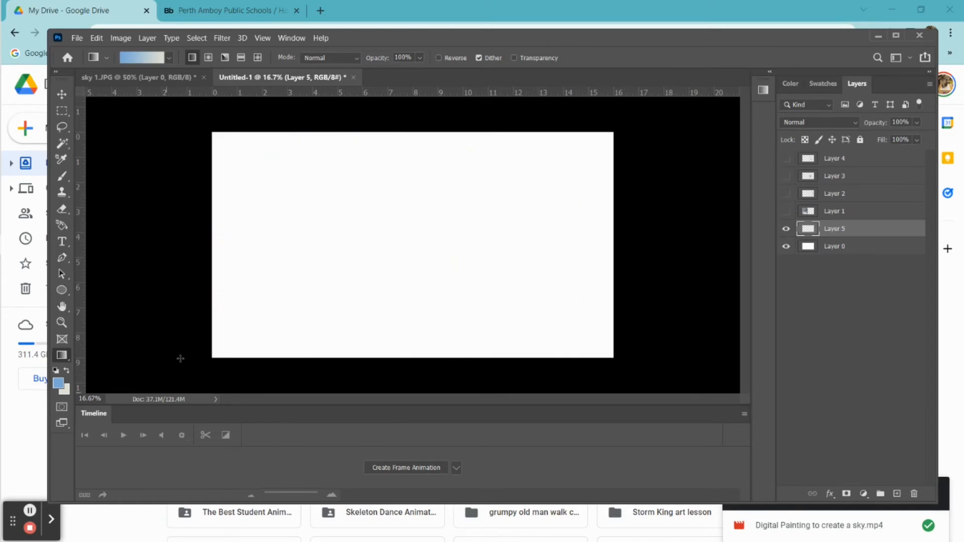
Fill Layer 5 with linear blue-to-pale-gray gradients of varying length and angle, ending with a diagonal blend running from blue upper left to gray lower right.
drag(327, 370, 414, 407)
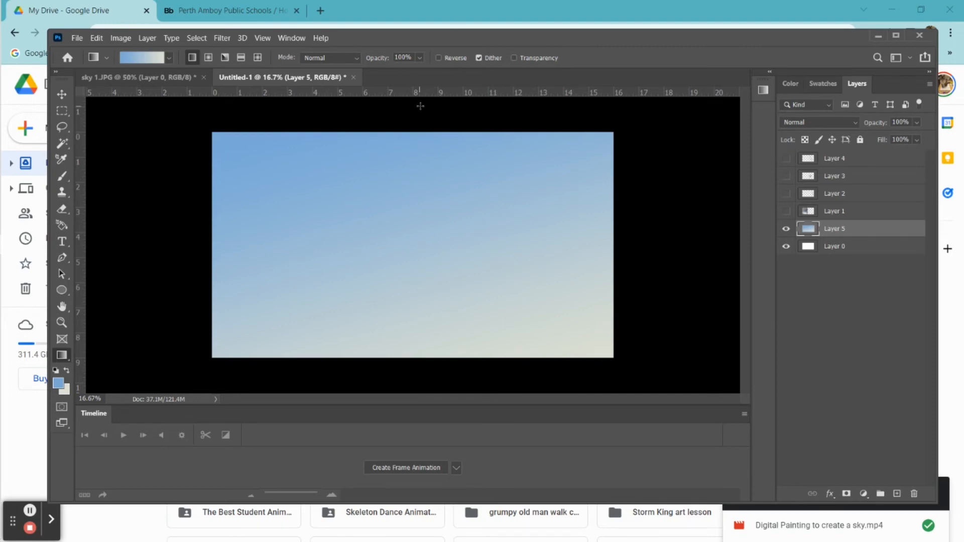
drag(416, 119, 436, 384)
click(62, 322)
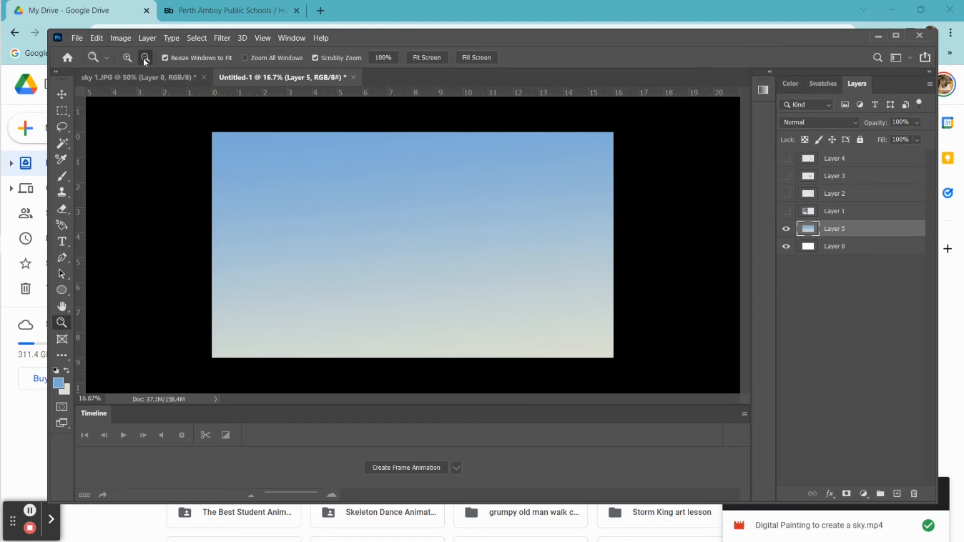
click(370, 227)
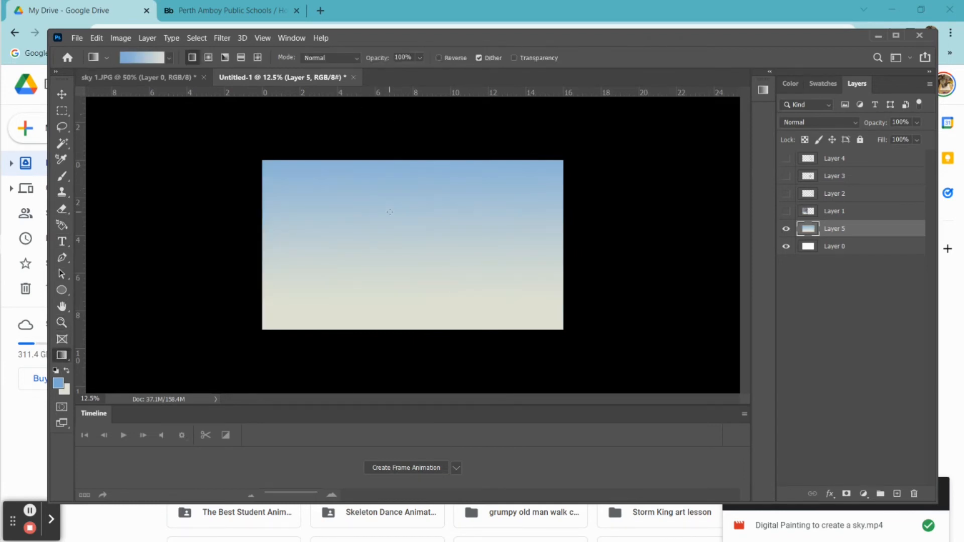
drag(383, 252, 399, 368)
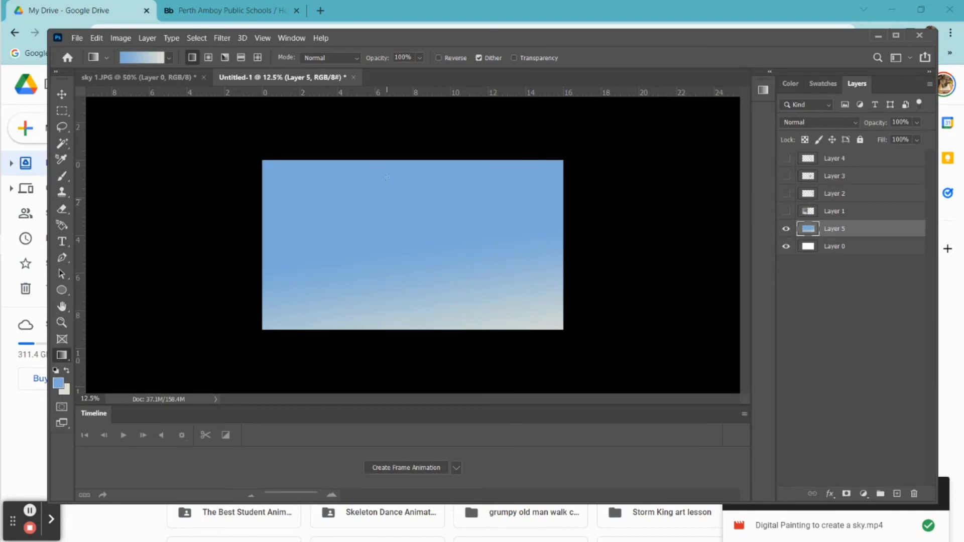
drag(383, 110, 414, 283)
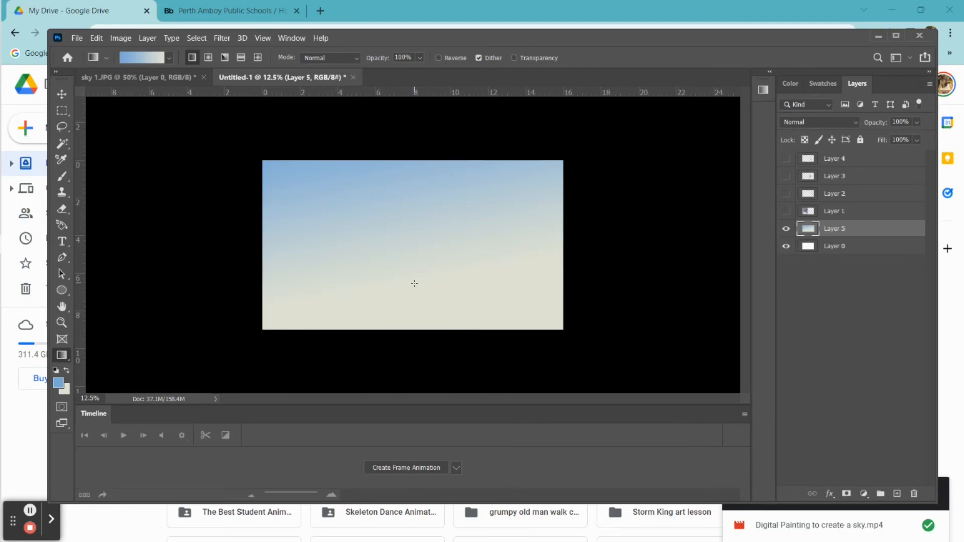
drag(429, 181, 434, 256)
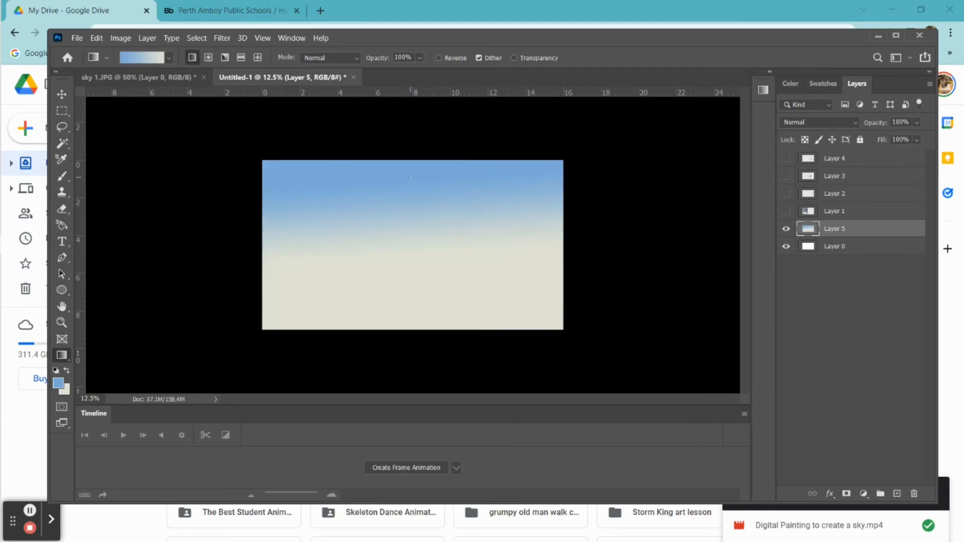
drag(411, 176, 439, 276)
drag(369, 165, 409, 275)
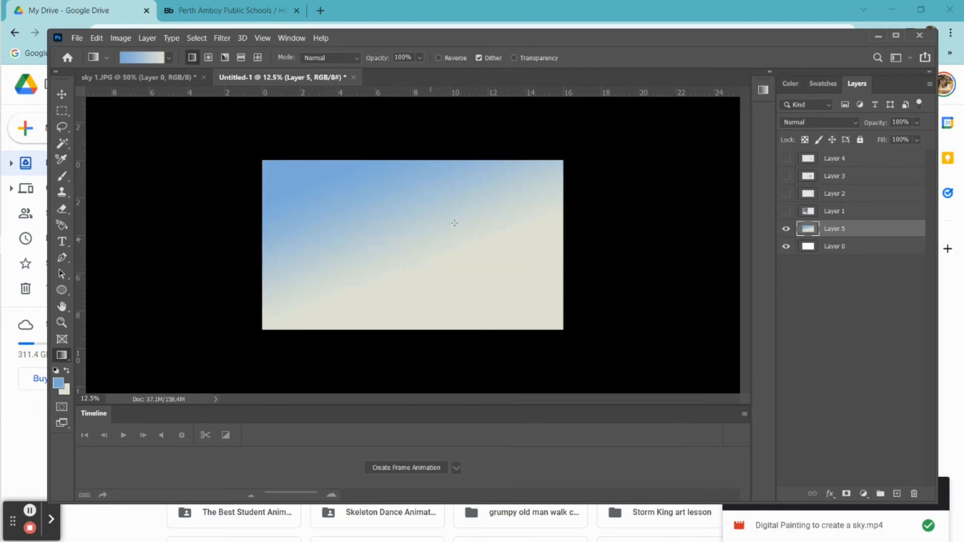
Show Layers 2, 3, 4 and 1 again above the gradient sky on Layer 5.
click(786, 193)
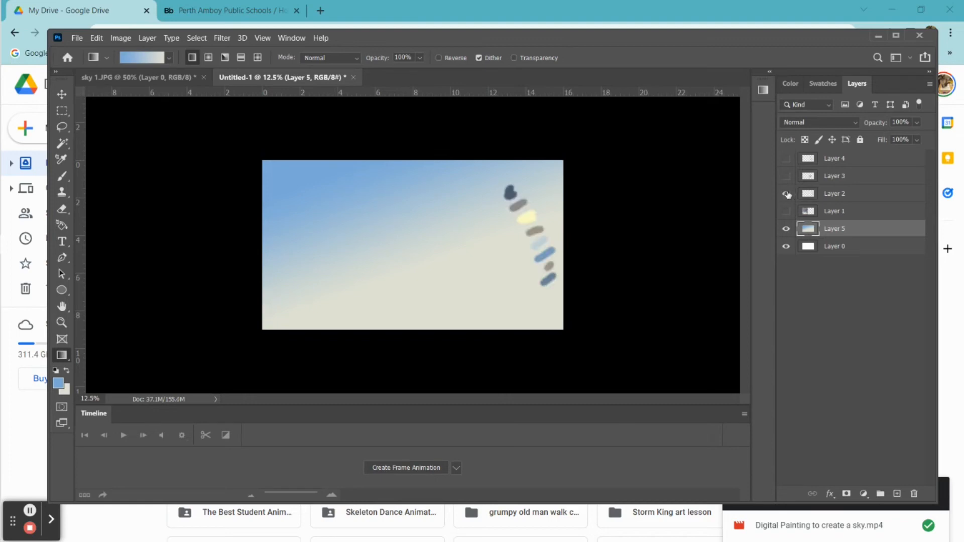
click(783, 176)
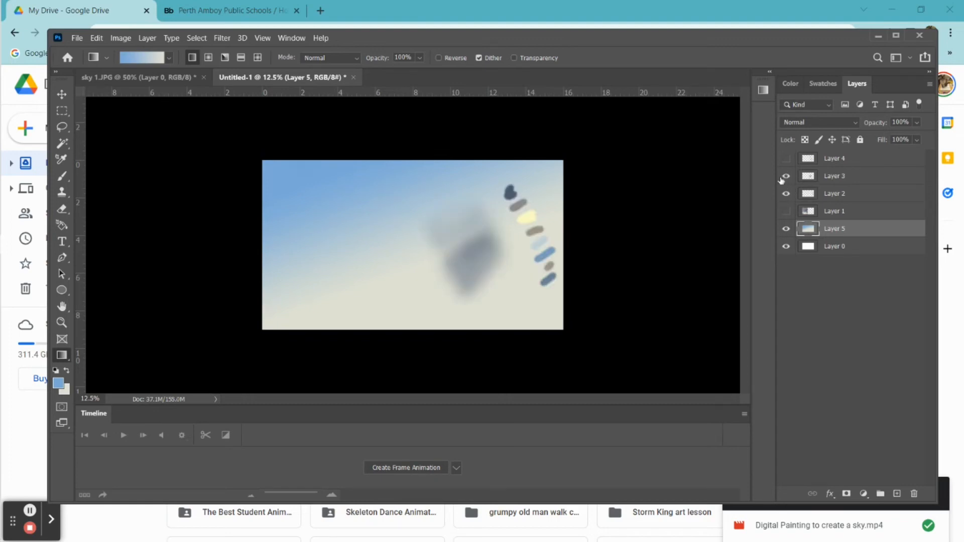
click(785, 159)
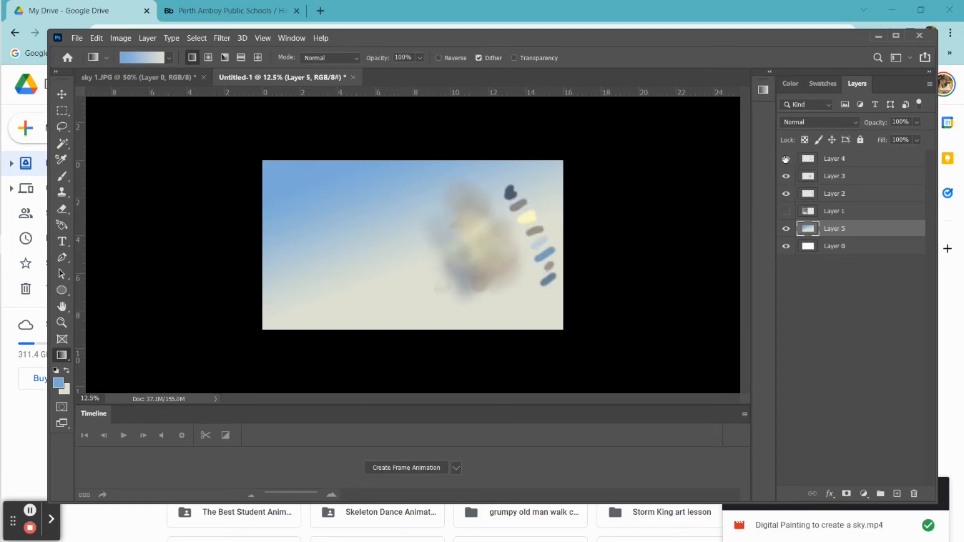
click(784, 211)
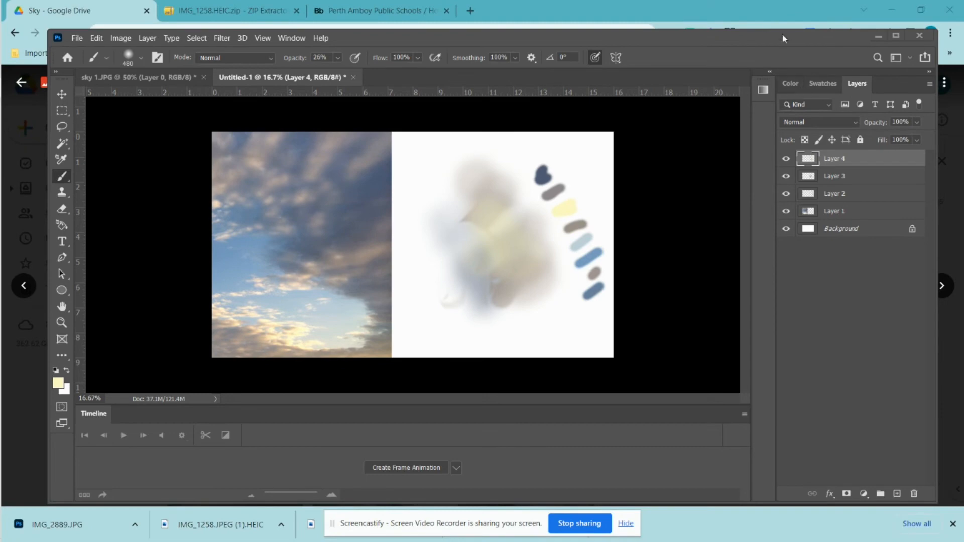
Switch to Google Drive in the browser and compare the sky reference photos IMG_2889.JPG, IMG_2891.JPG and IMG_2892.JPG.
click(761, 23)
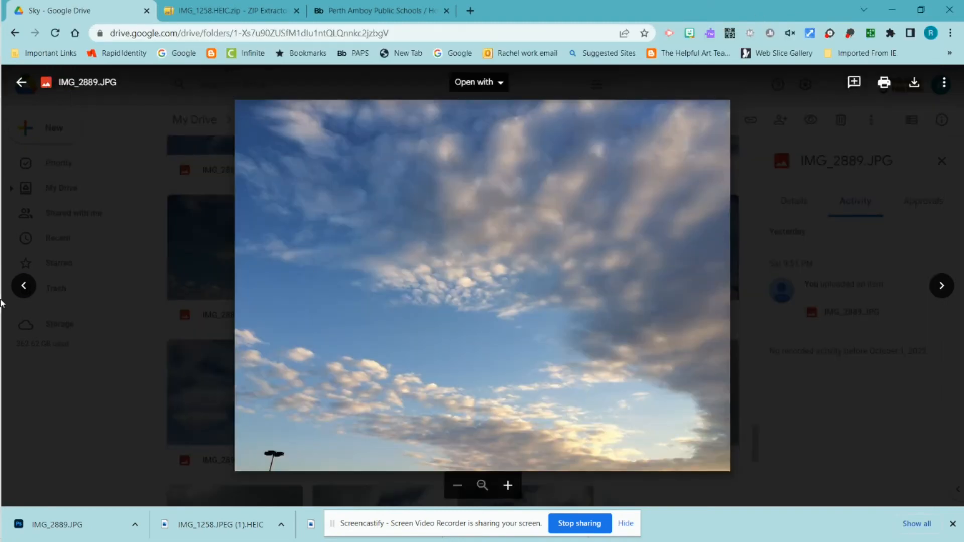
click(942, 296)
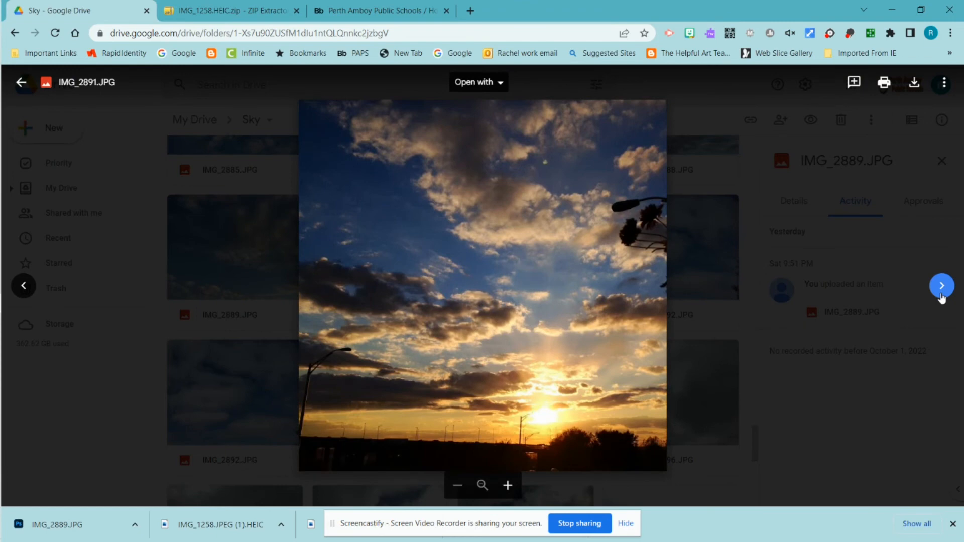
click(941, 296)
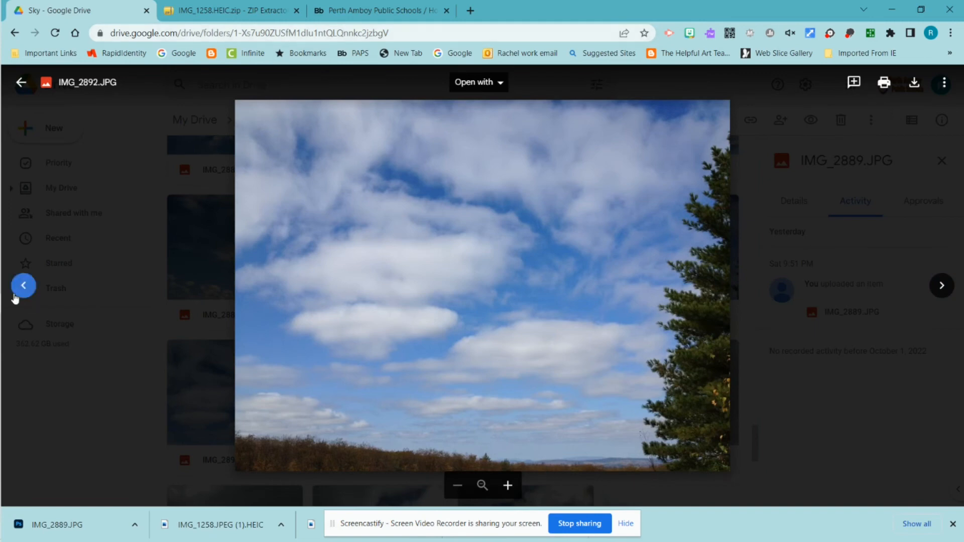
mouse_move(4, 283)
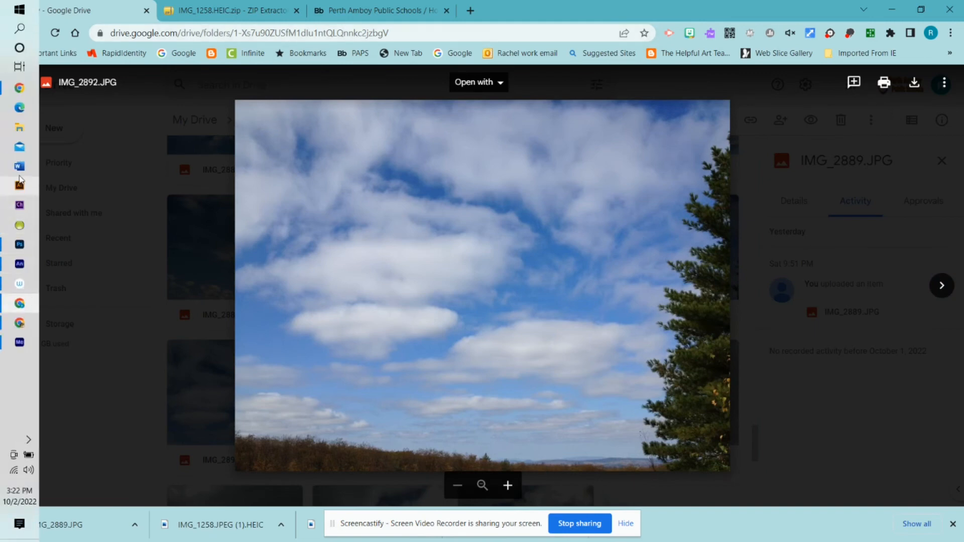
mouse_move(21, 250)
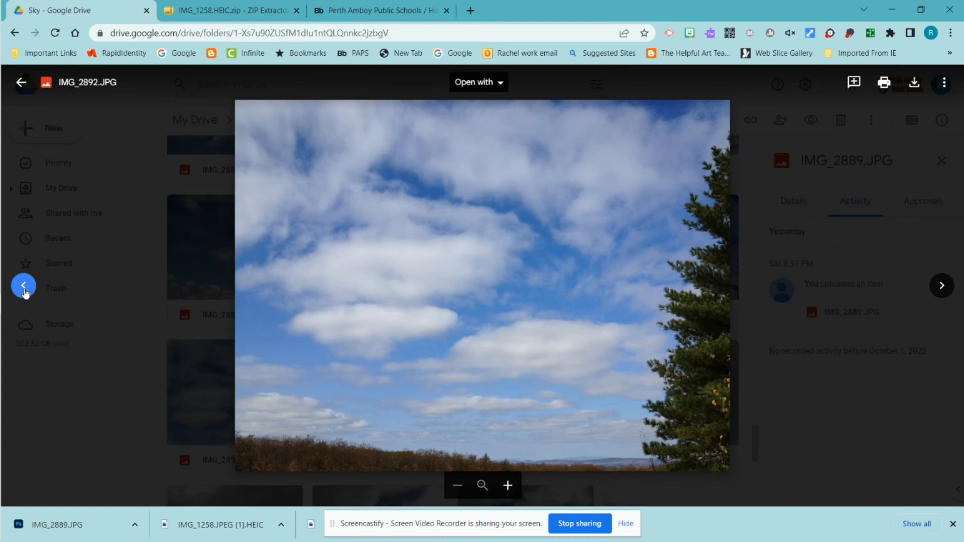
click(33, 288)
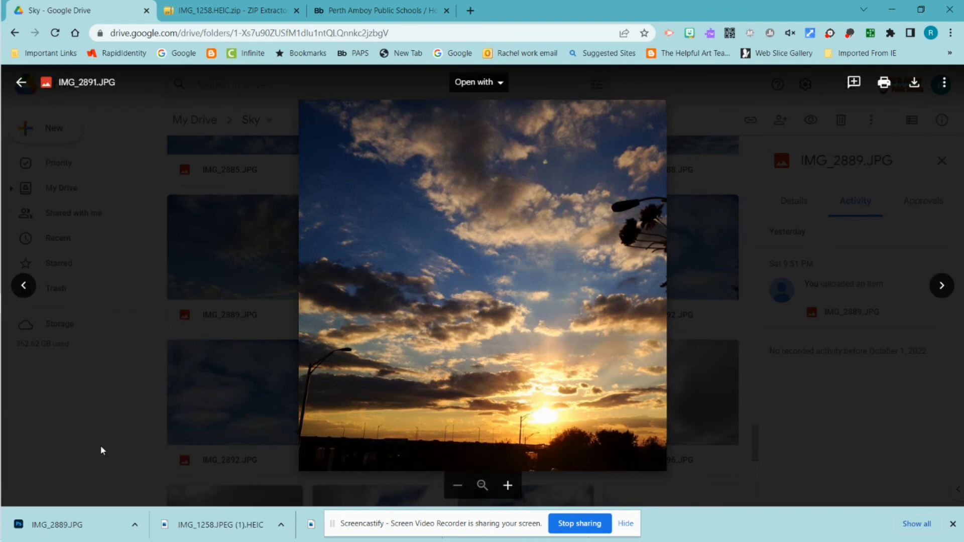
Switch back to Photoshop and check the painting's dimensions and resolution in Image Size without changing them.
mouse_move(4, 302)
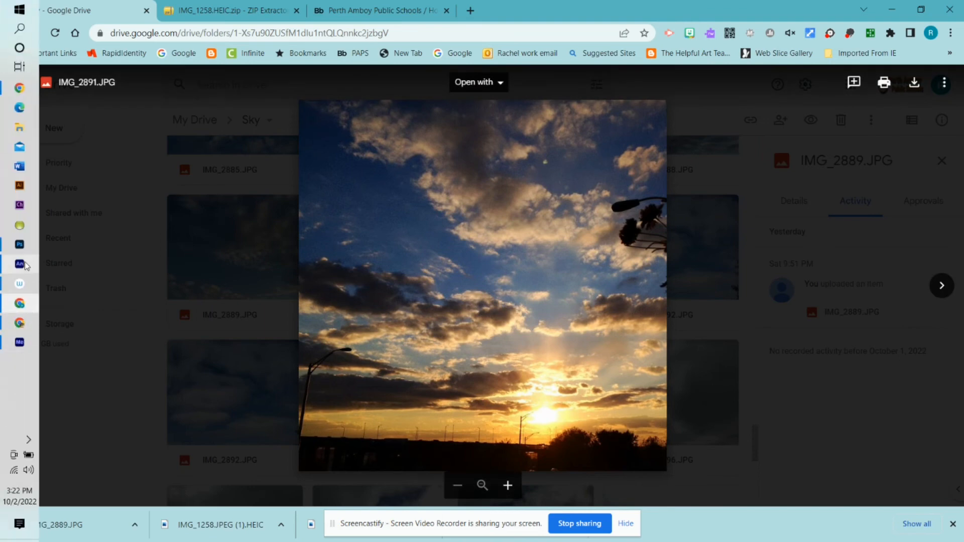
click(29, 249)
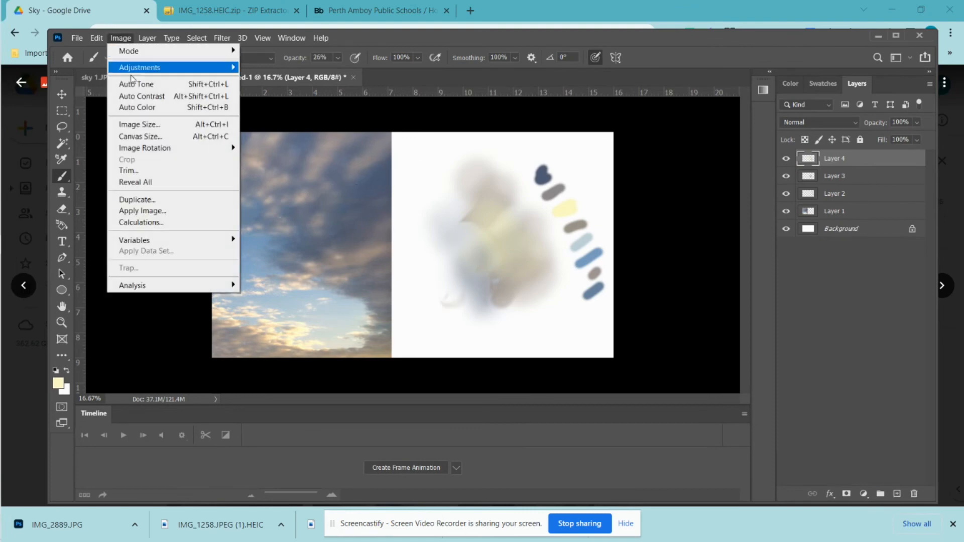
click(143, 124)
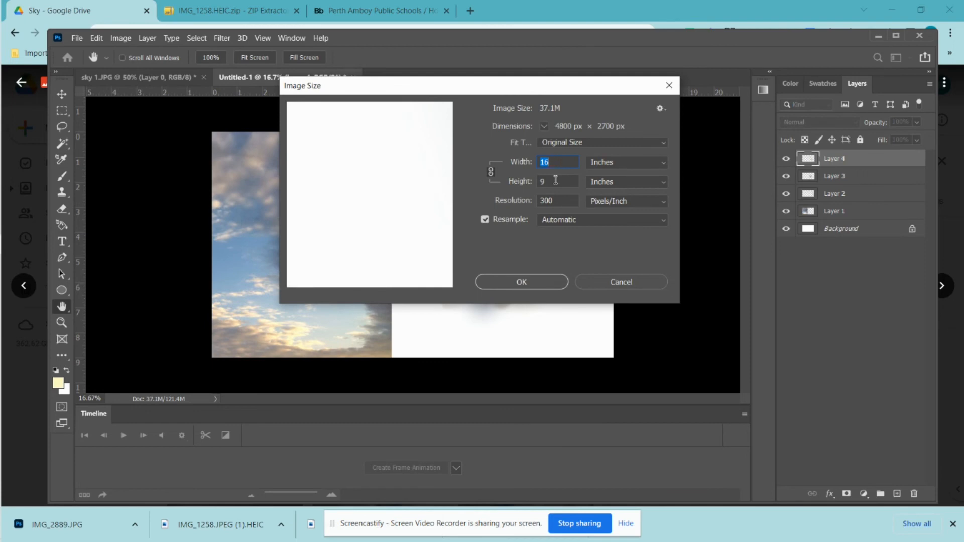
click(616, 282)
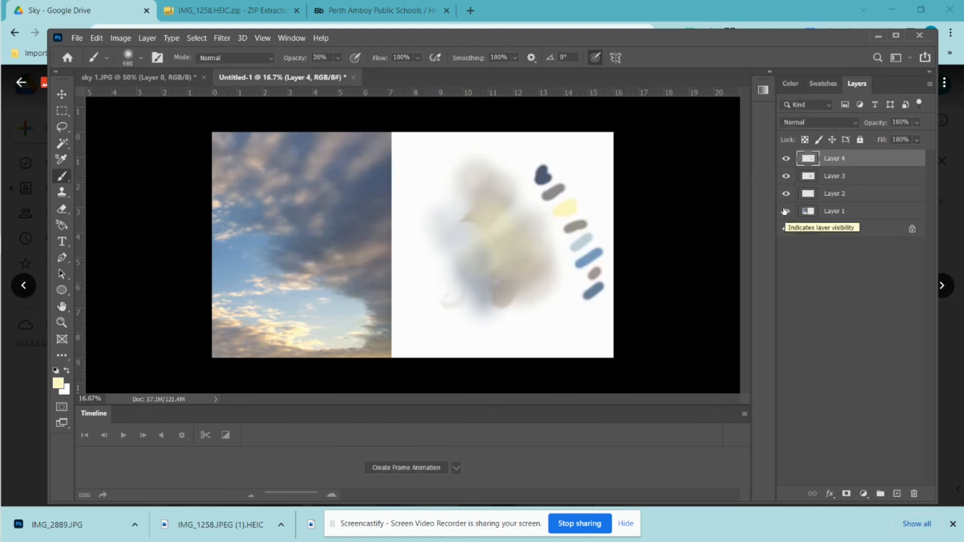
Switch the visibility of Layer 1, the Background, Layer 3 and Layer 2 off and back on to review what each contains.
click(786, 211)
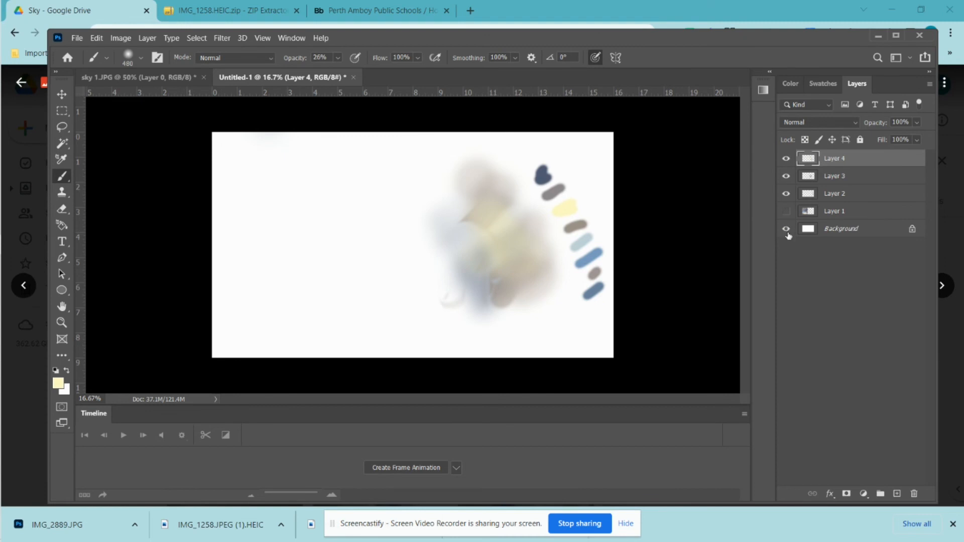
click(785, 229)
click(785, 230)
click(786, 178)
click(787, 178)
click(786, 192)
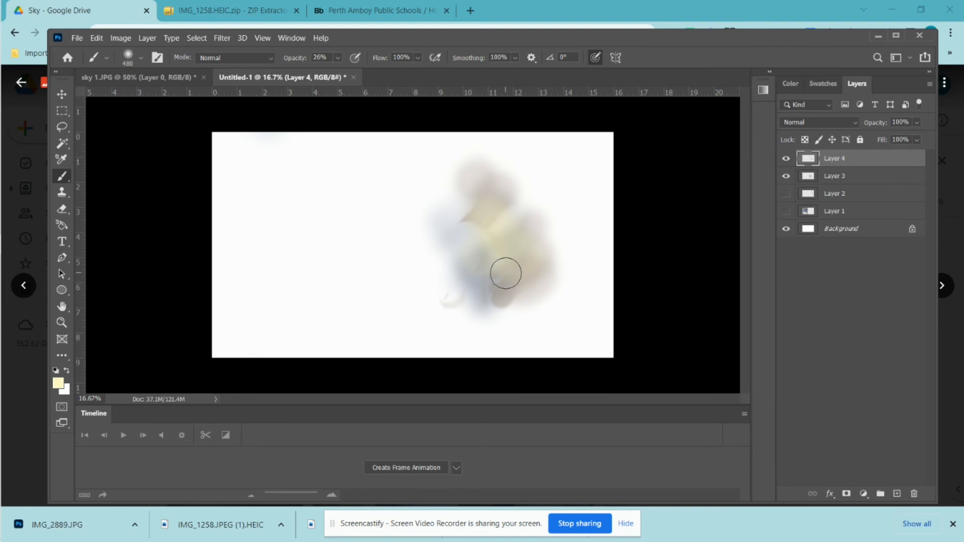
click(786, 211)
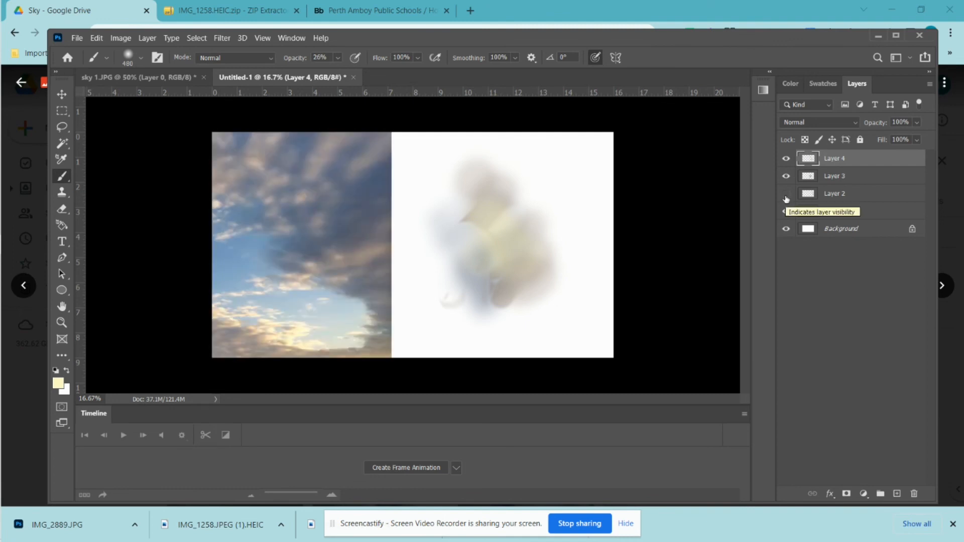
click(786, 194)
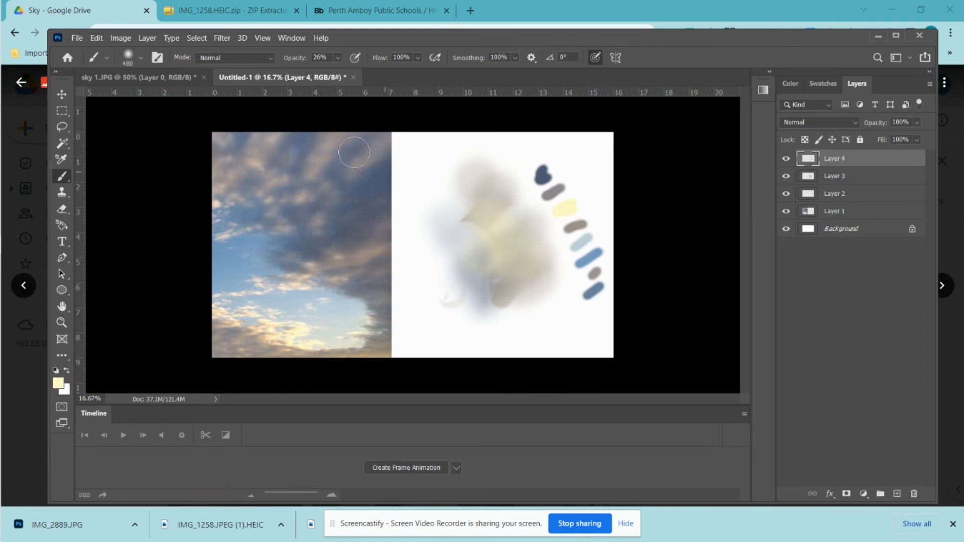